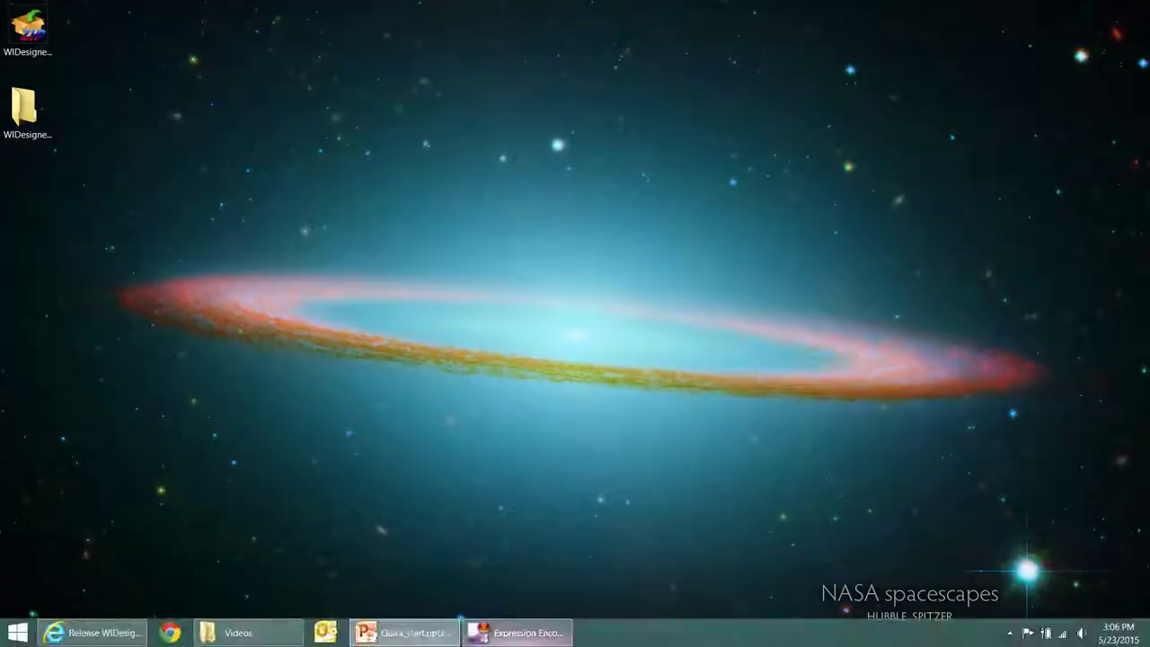
Step: Switch to Internet Explorer and bring up the WIDesigner version 1.0.4 release page on GitHub
mouse_move(449, 629)
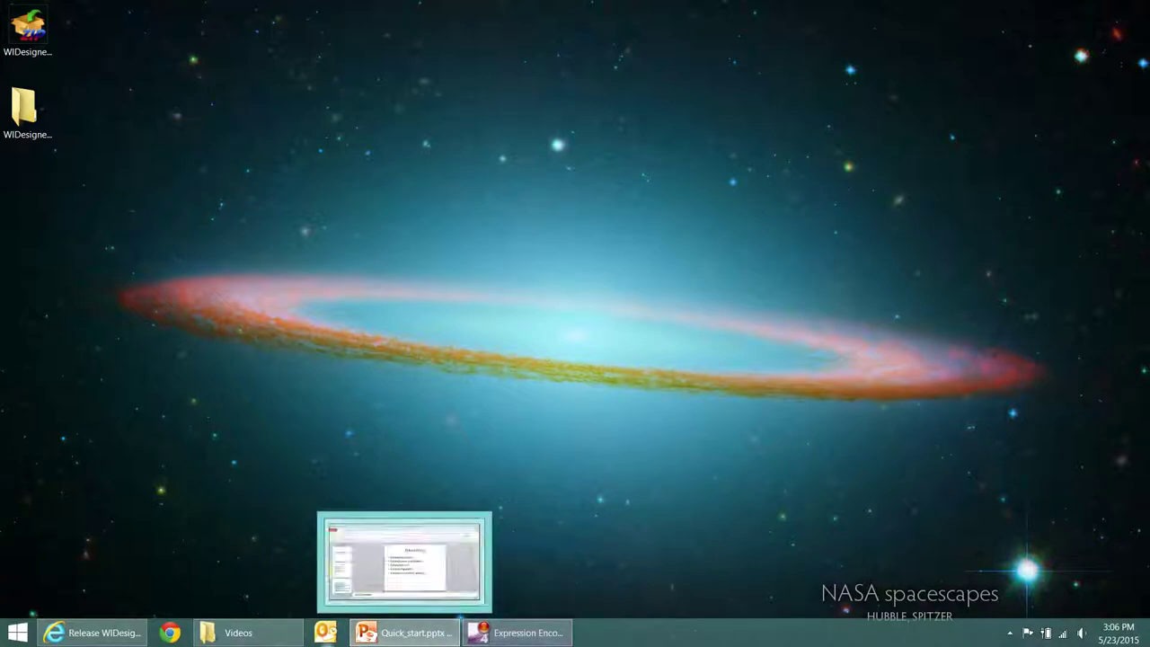
mouse_move(130, 640)
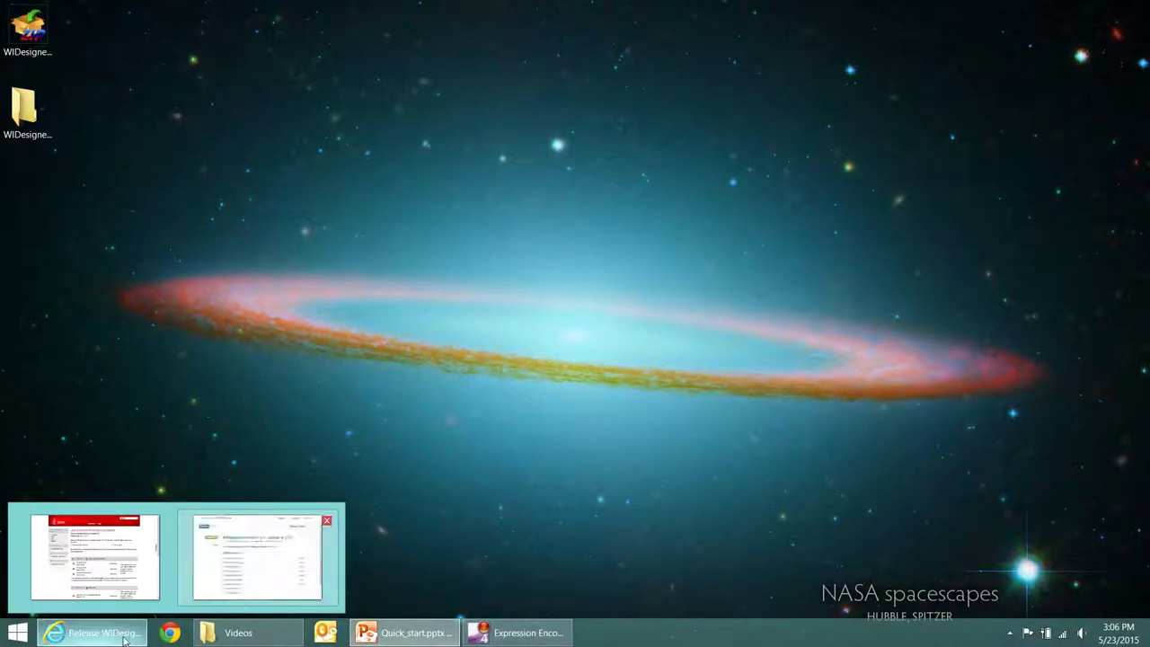
left_click(126, 638)
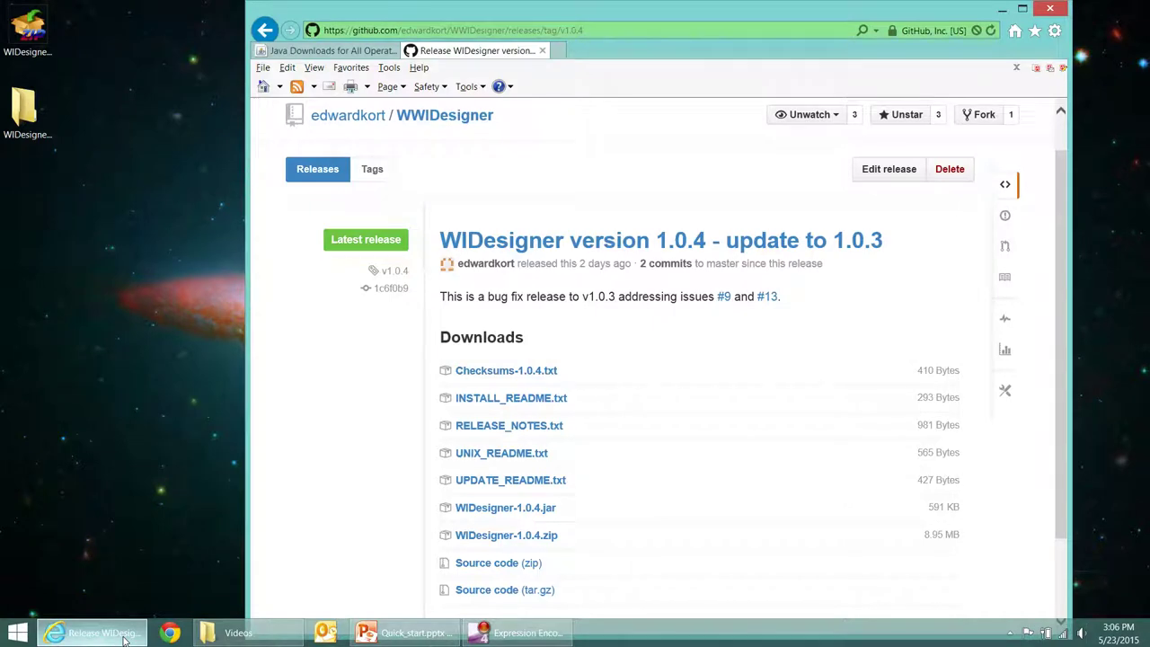
Step: Examine the Java downloads page for the Windows, Mac OS X, Linux and Solaris installers, and return to the WIDesigner release page
left_click(314, 51)
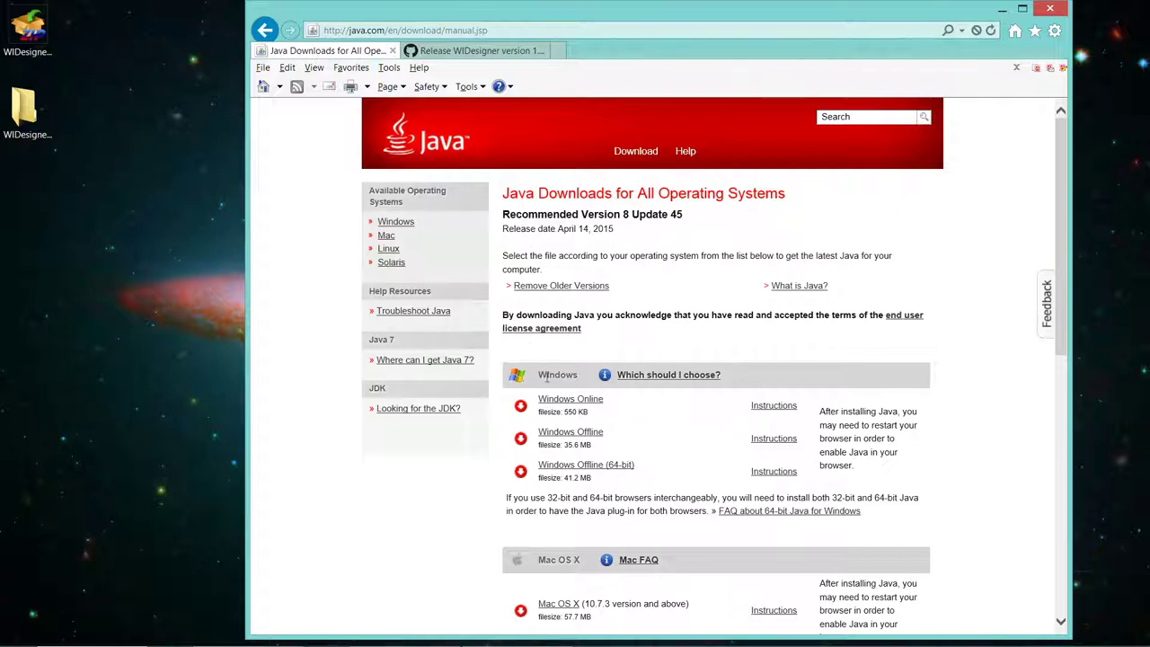
scroll(667, 434, "down", 2)
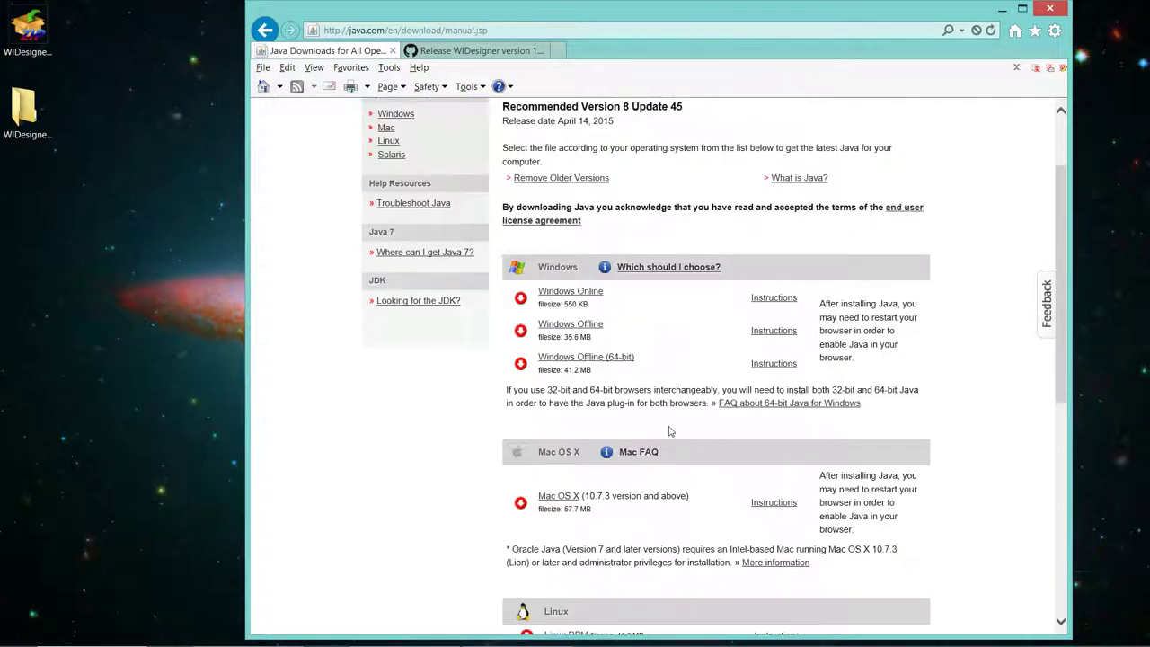
scroll(545, 501, "down", 3)
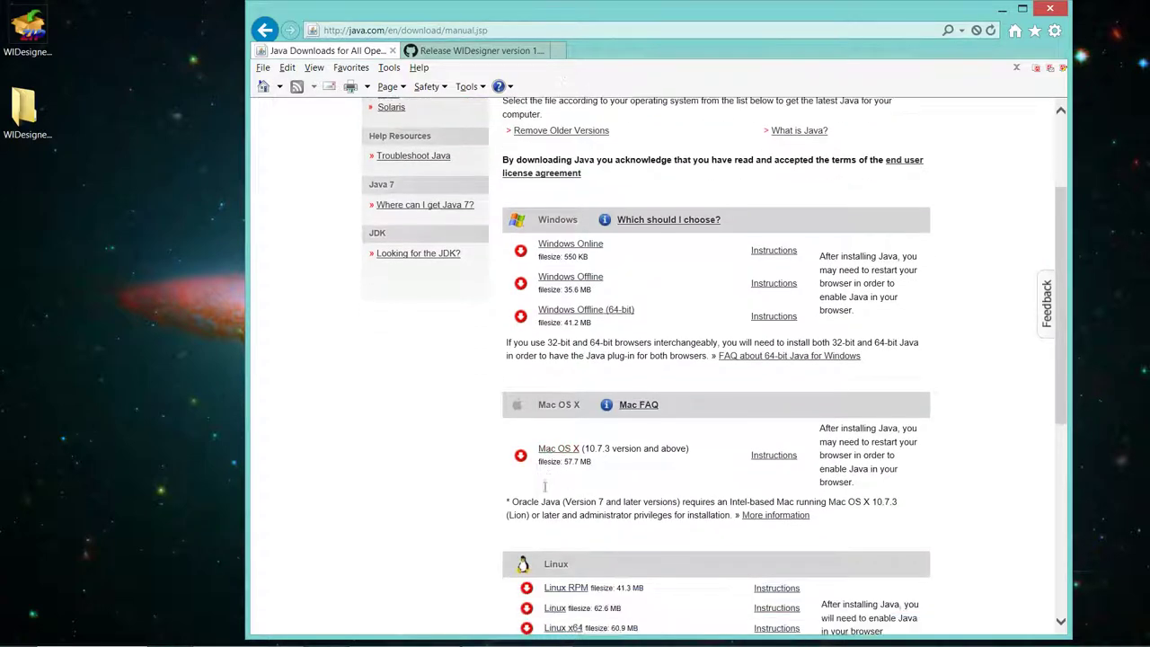
right_click(544, 490)
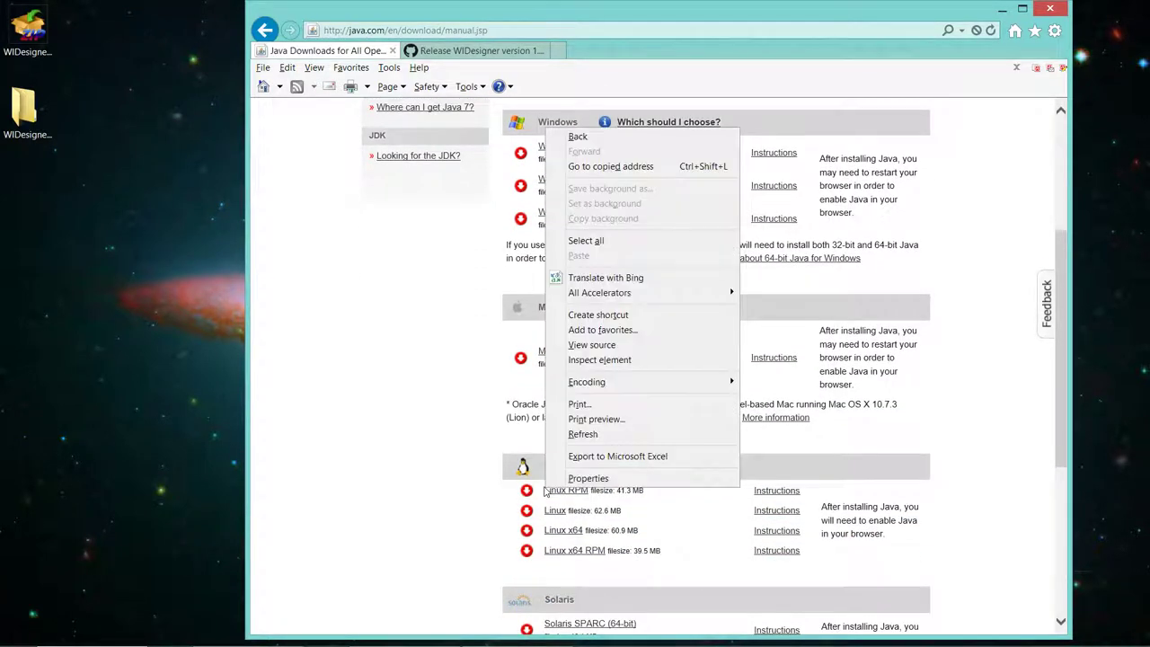
left_click(449, 503)
scroll(449, 503, "down", 3)
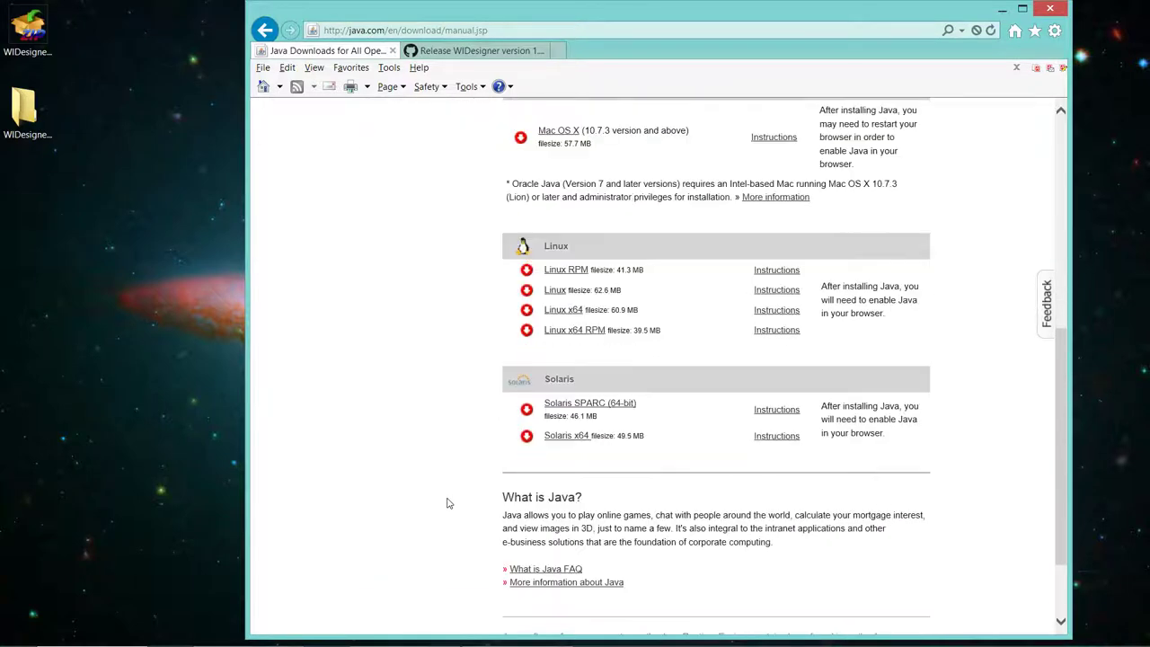
left_click(490, 56)
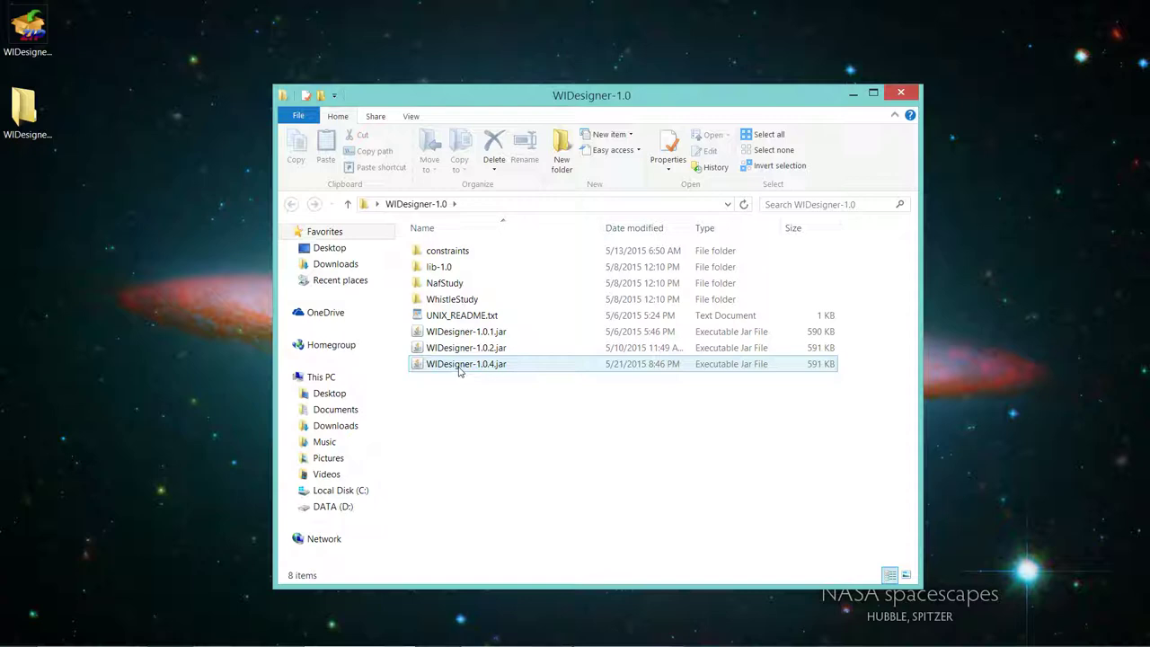
Step: Launch WIDesigner-1.0.4.jar from the WIDesigner-1.0 folder and arrange the folder window beside the Woodwind Instrument Designer window
left_click(460, 372)
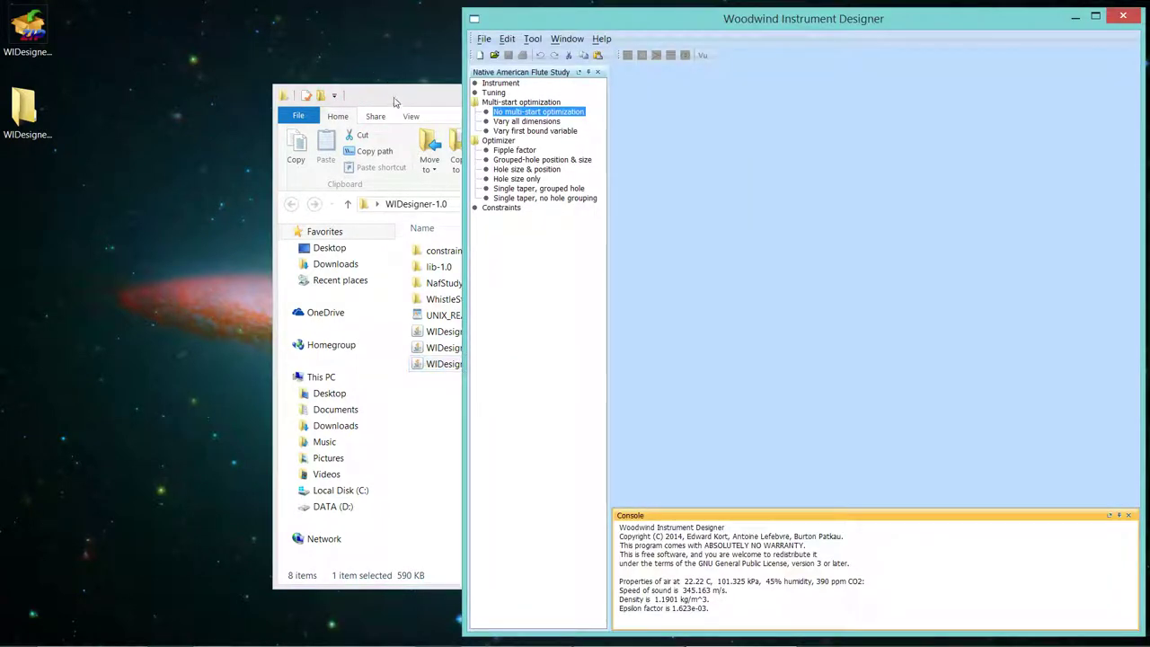
left_click_drag(388, 100, 206, 127)
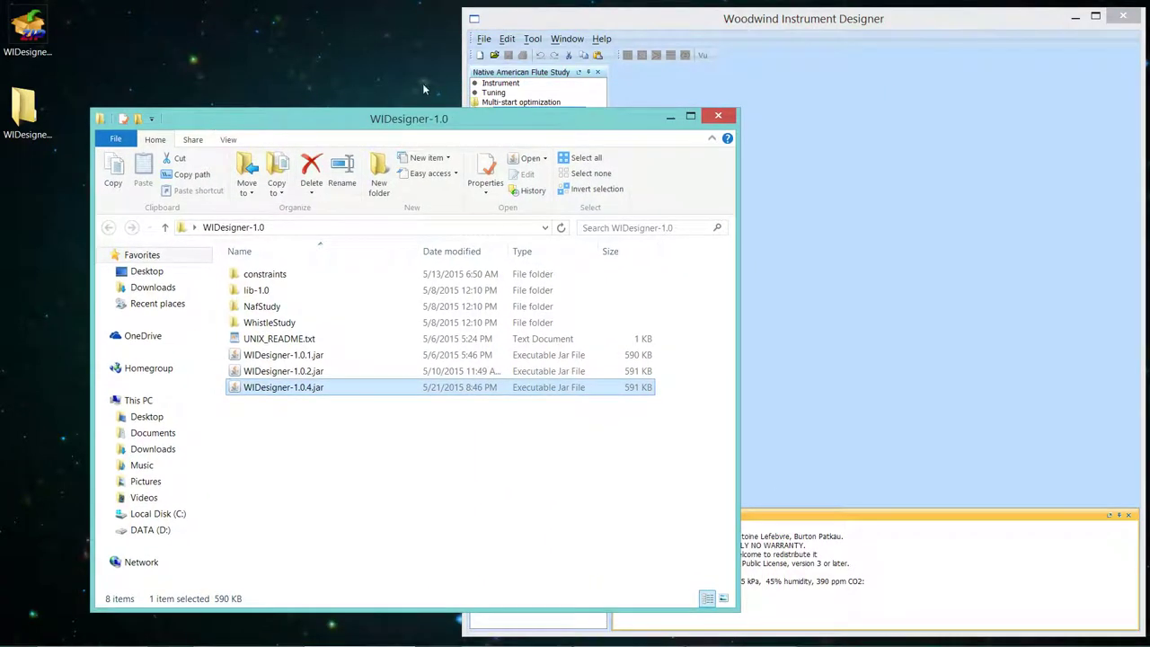
left_click(680, 25)
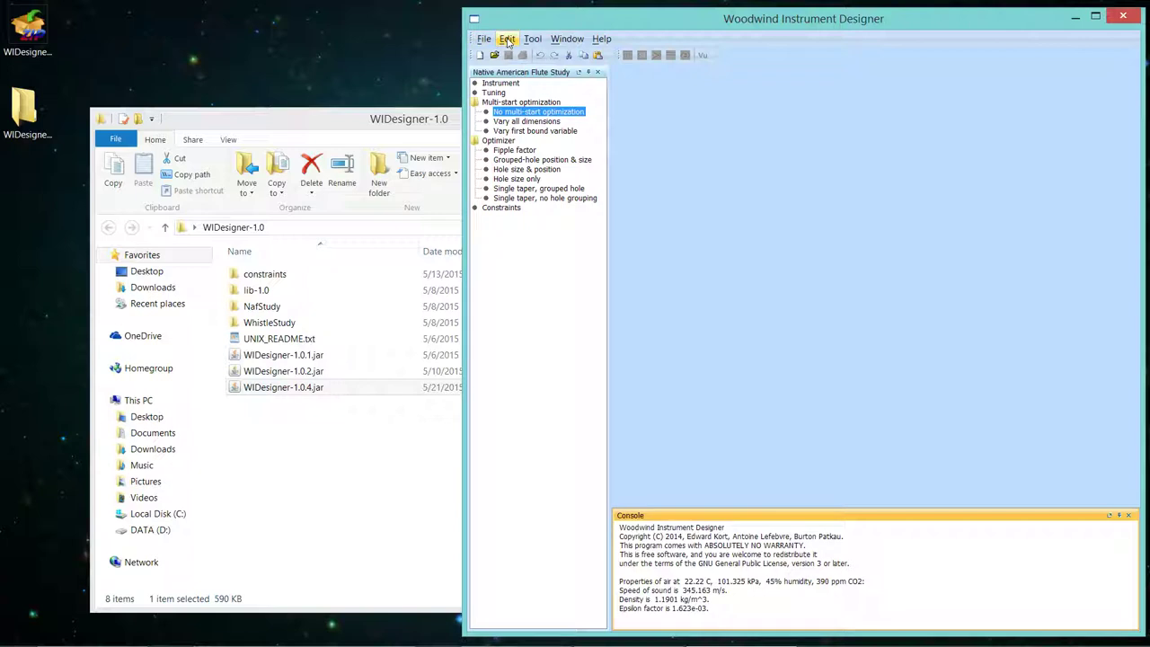
Step: Bring up the program options and choose IN as the length type for the NAF study
left_click(508, 39)
left_click(558, 177)
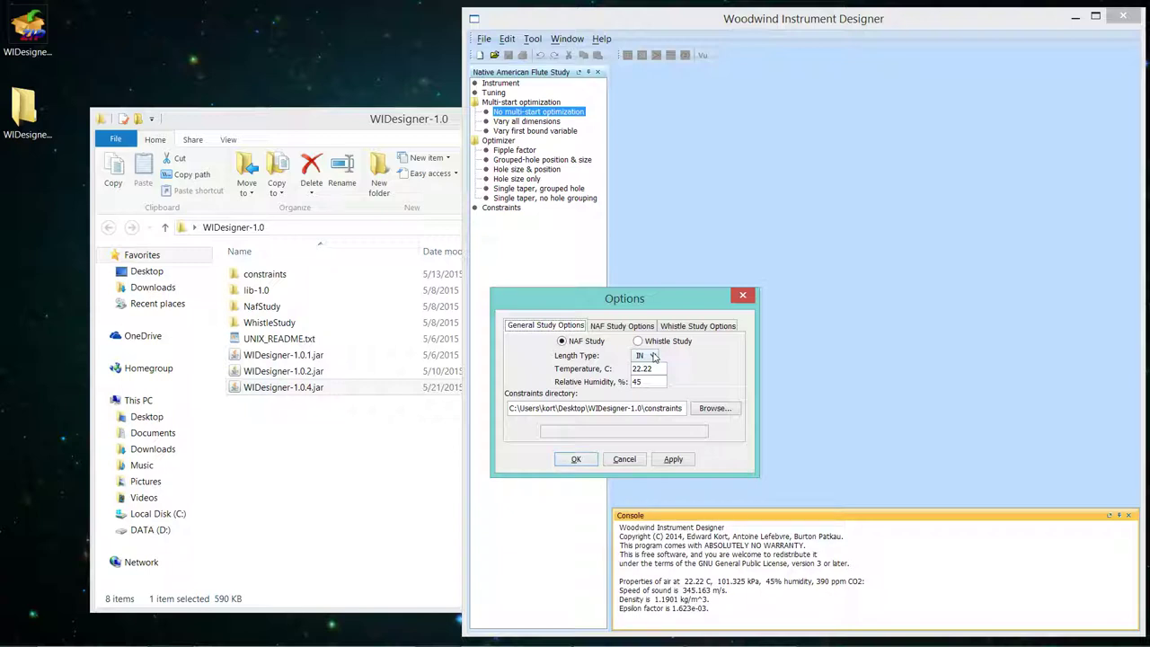
left_click(653, 357)
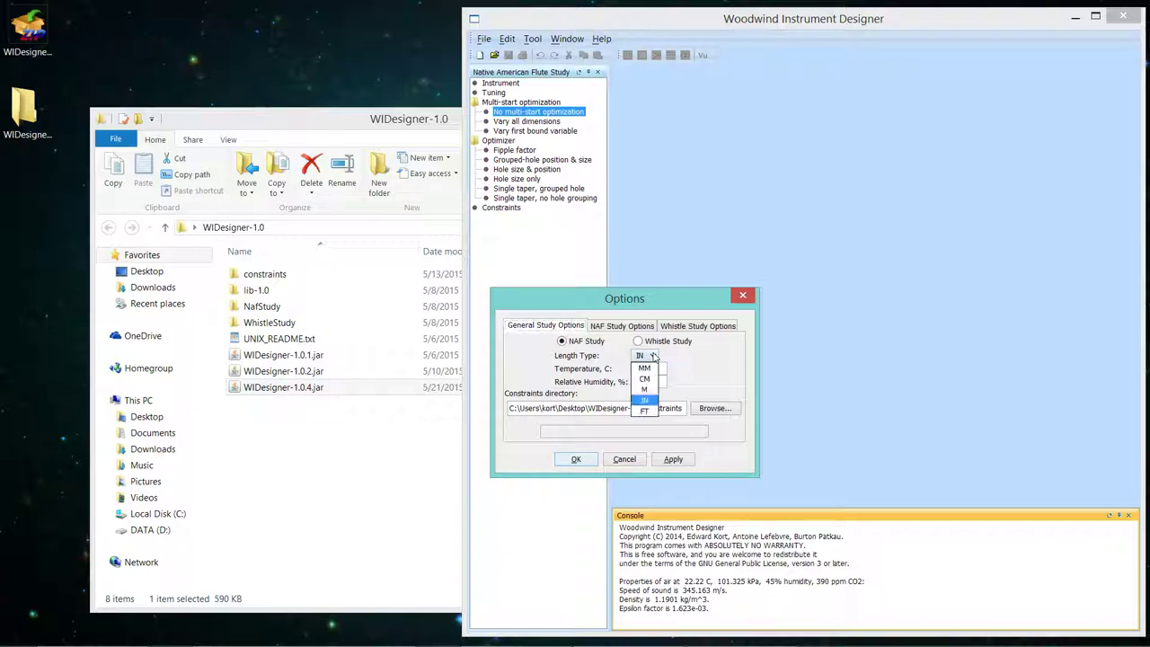
left_click(649, 402)
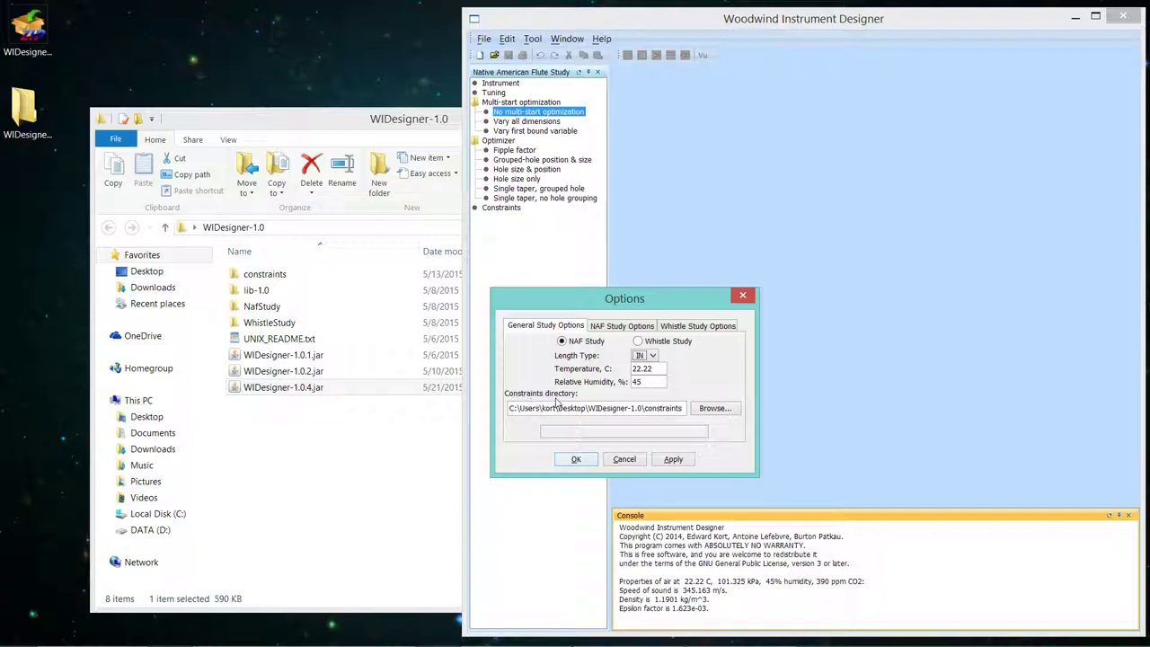
Step: Start browsing for the constraints directory and inspect the constraints folder inside WIDesigner-1.0 in File Explorer
left_click(716, 410)
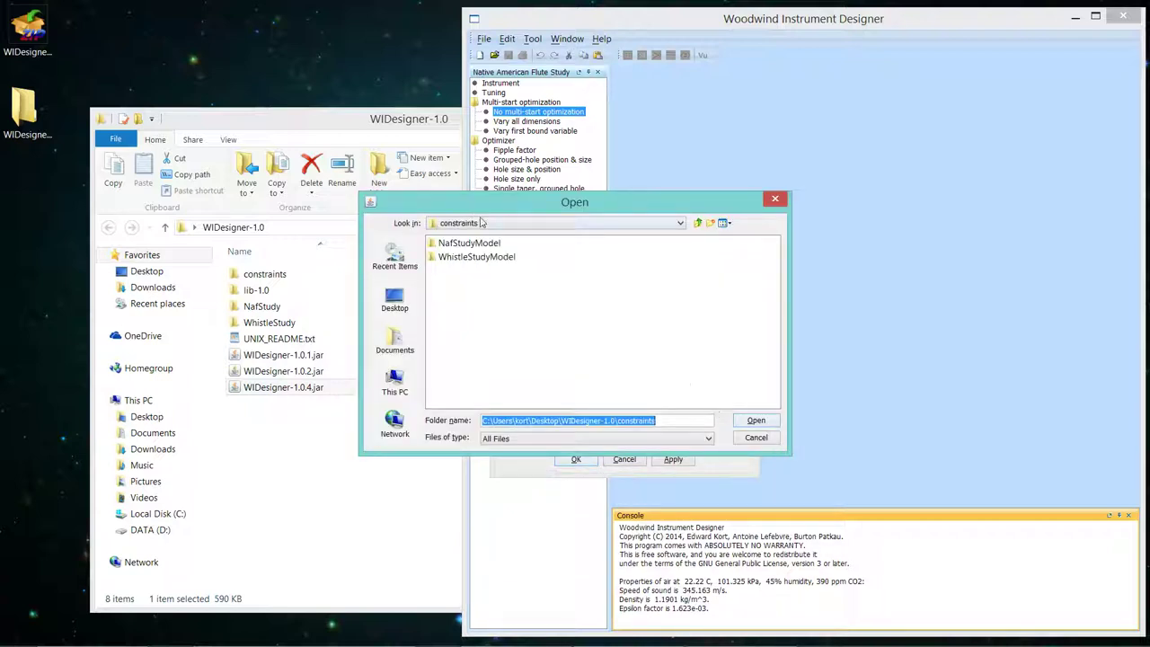
left_click_drag(474, 205, 542, 237)
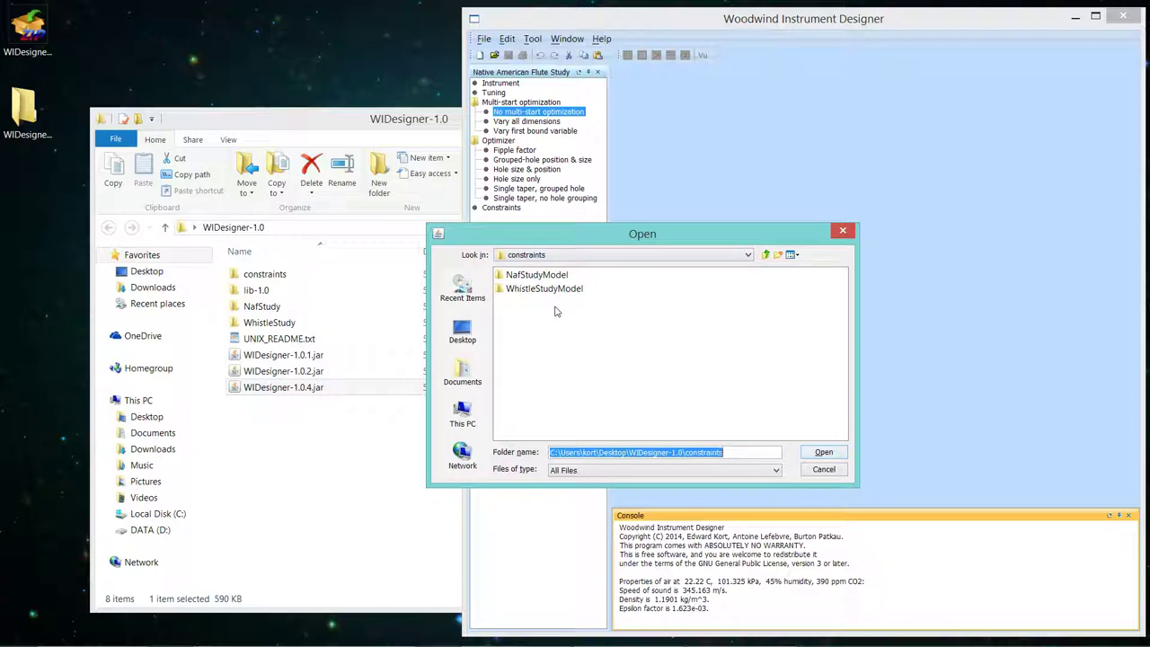
left_click(247, 122)
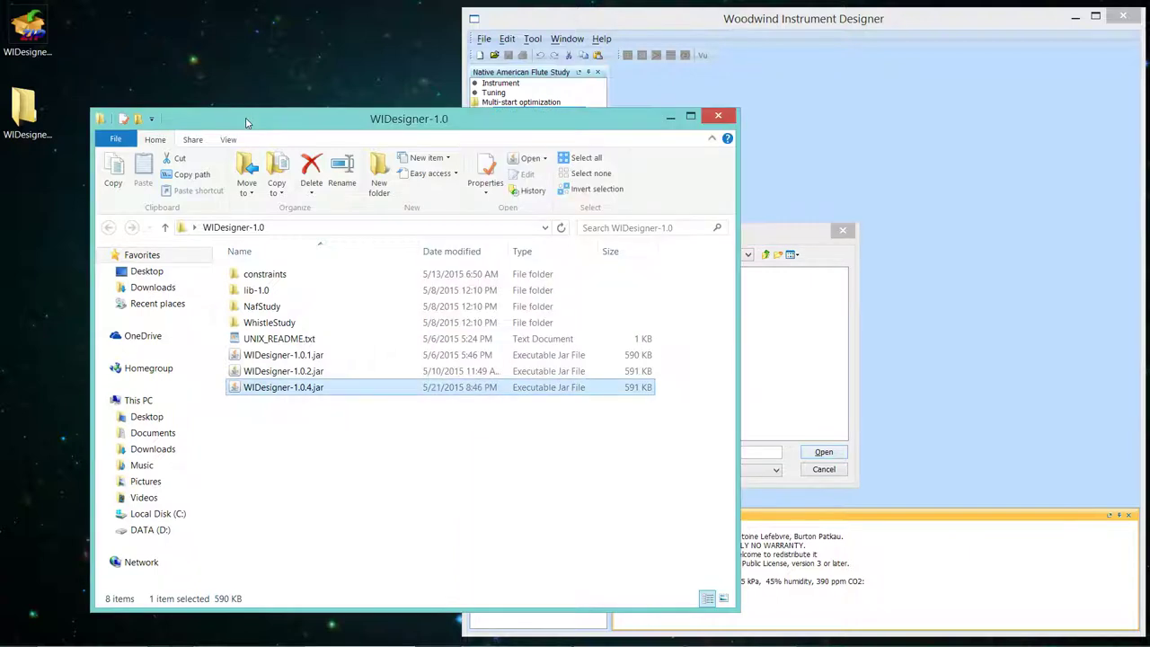
double_click(265, 275)
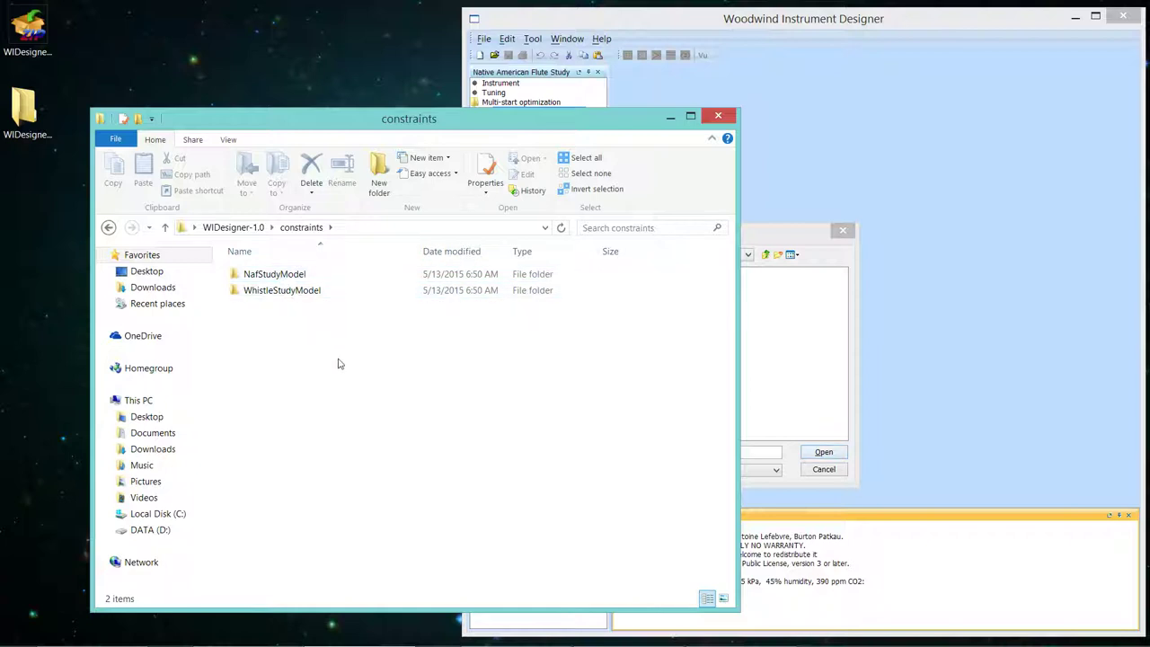
left_click(289, 229)
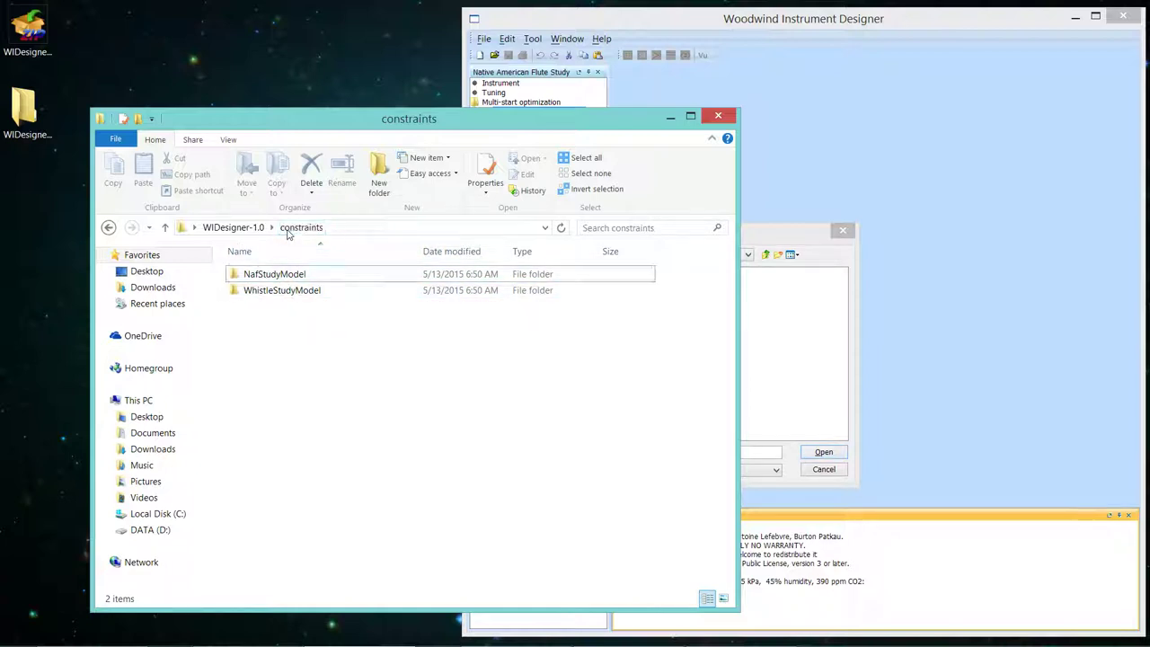
left_click(233, 227)
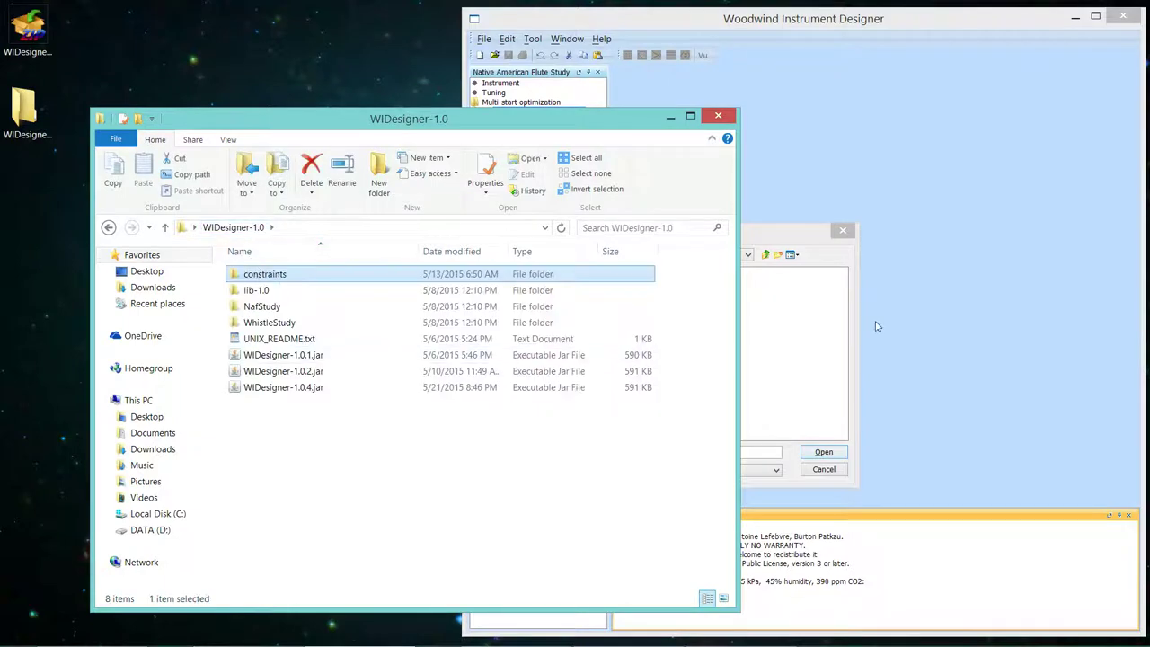
Step: Set the constraints directory to the constraints folder inside WIDesigner-1.0 on the Desktop
left_click(809, 226)
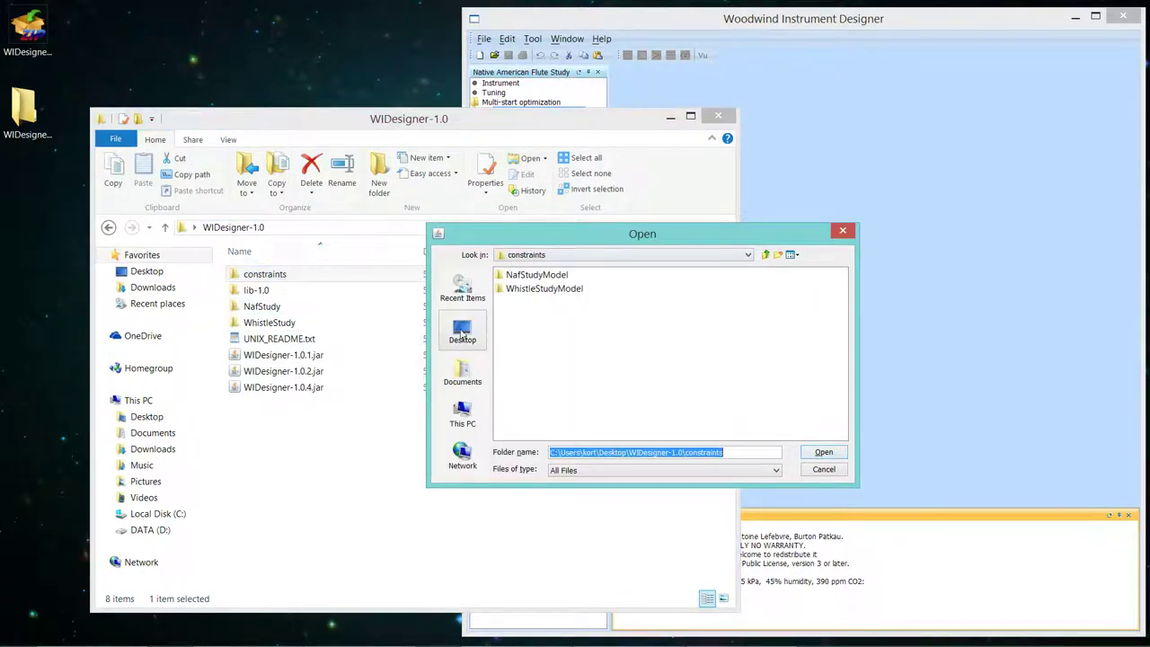
left_click(463, 333)
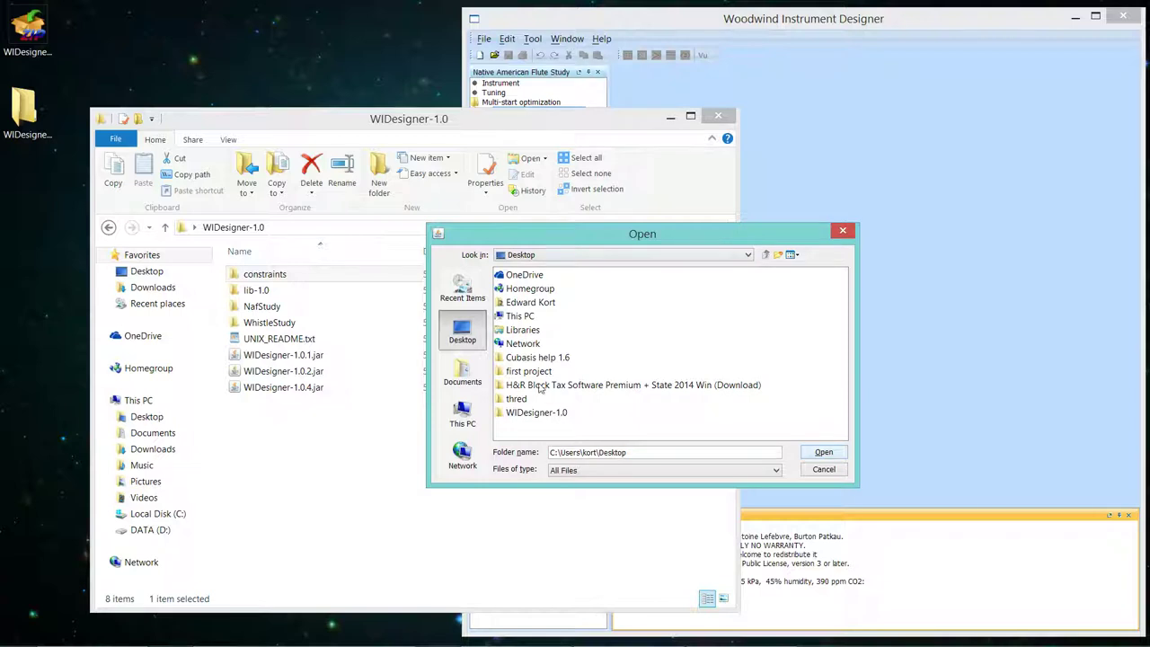
left_click(536, 413)
double_click(536, 417)
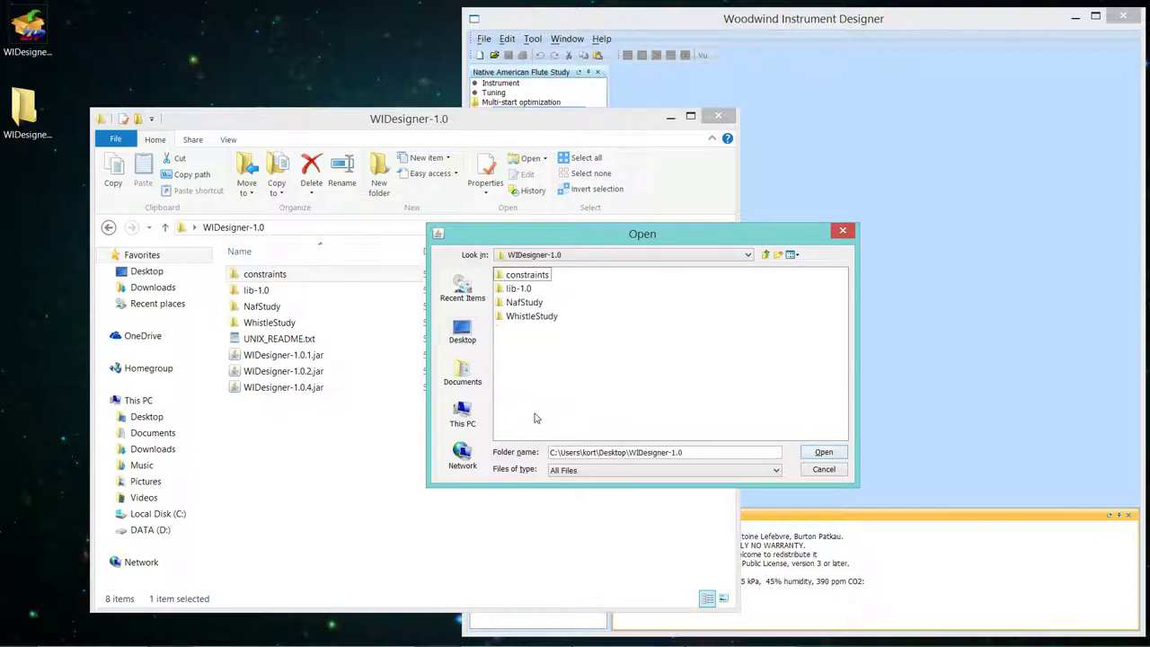
left_click(538, 278)
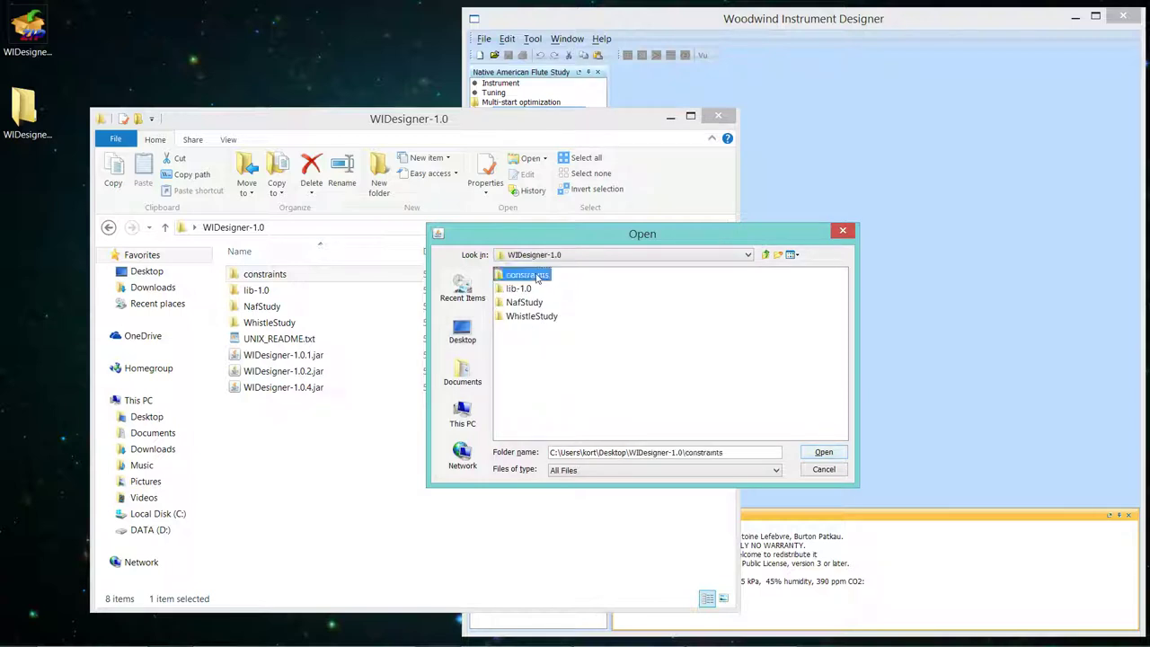
left_click(821, 455)
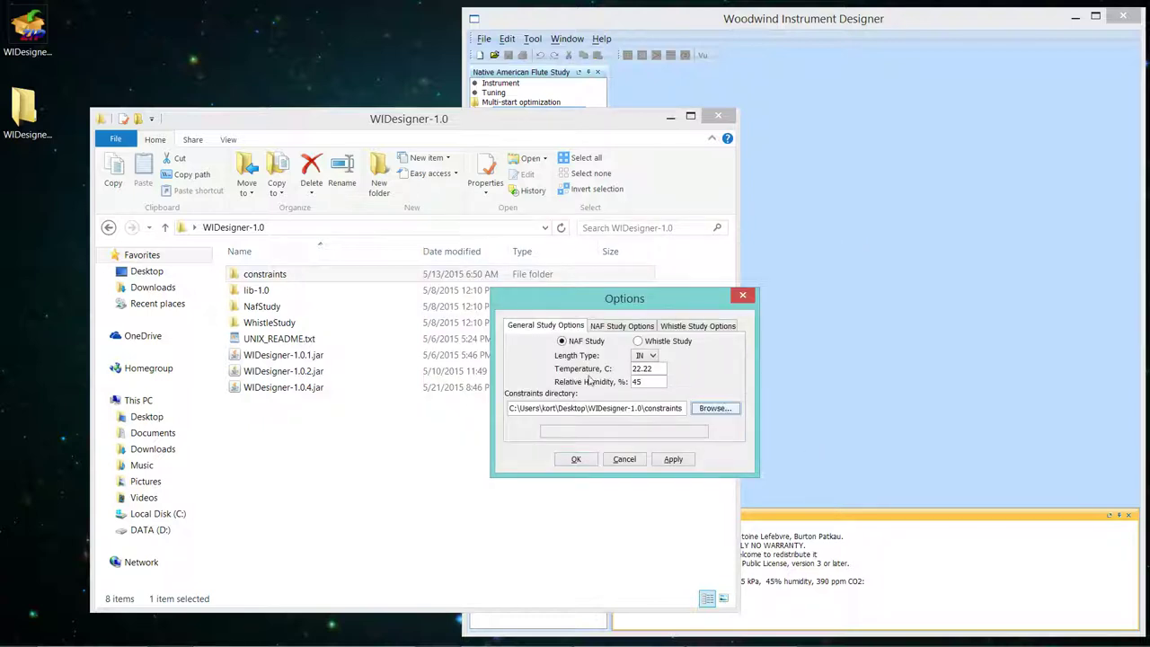
Step: Review the options specific to NAF studies, the general study options and the whistle study options
left_click(620, 328)
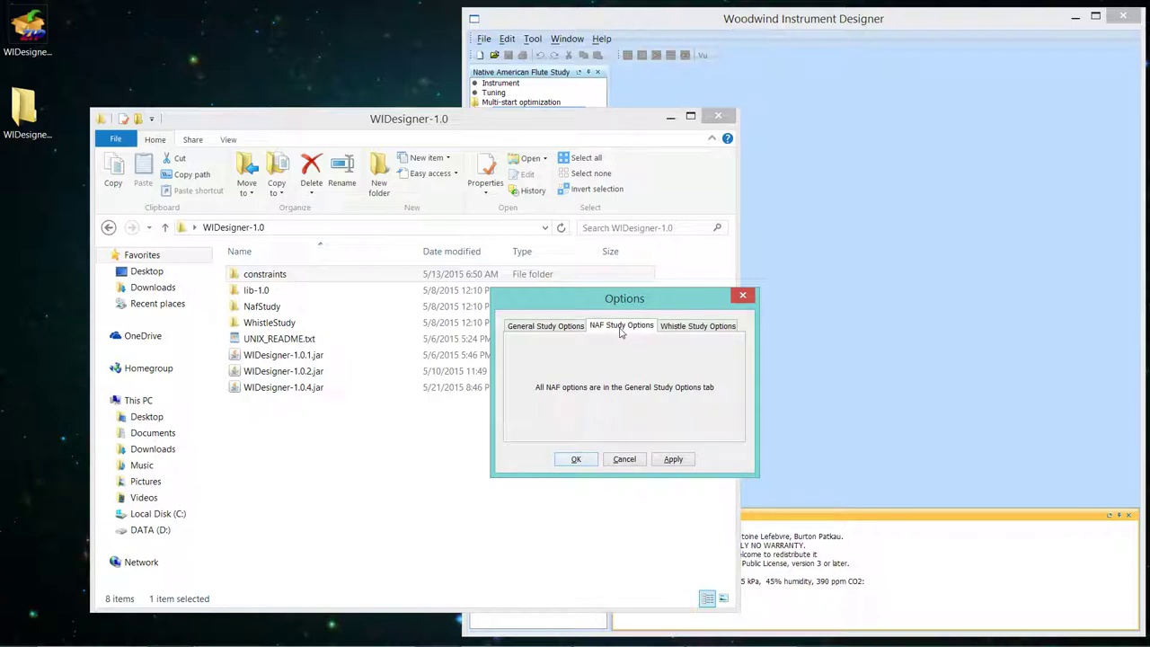
left_click(528, 328)
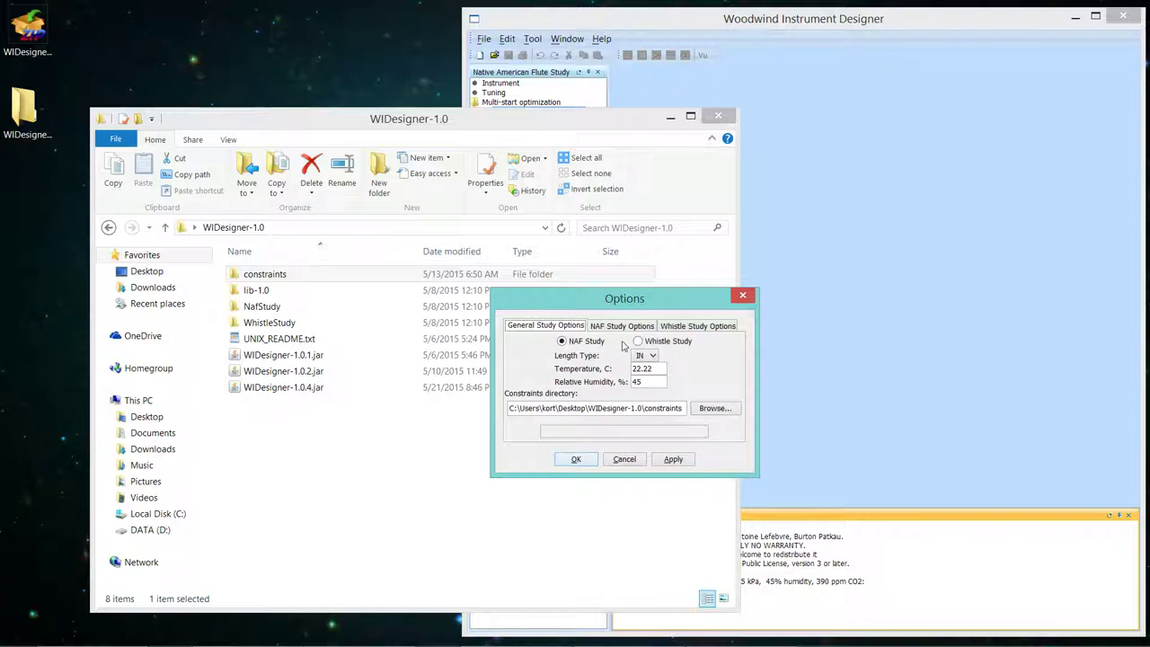
left_click(705, 333)
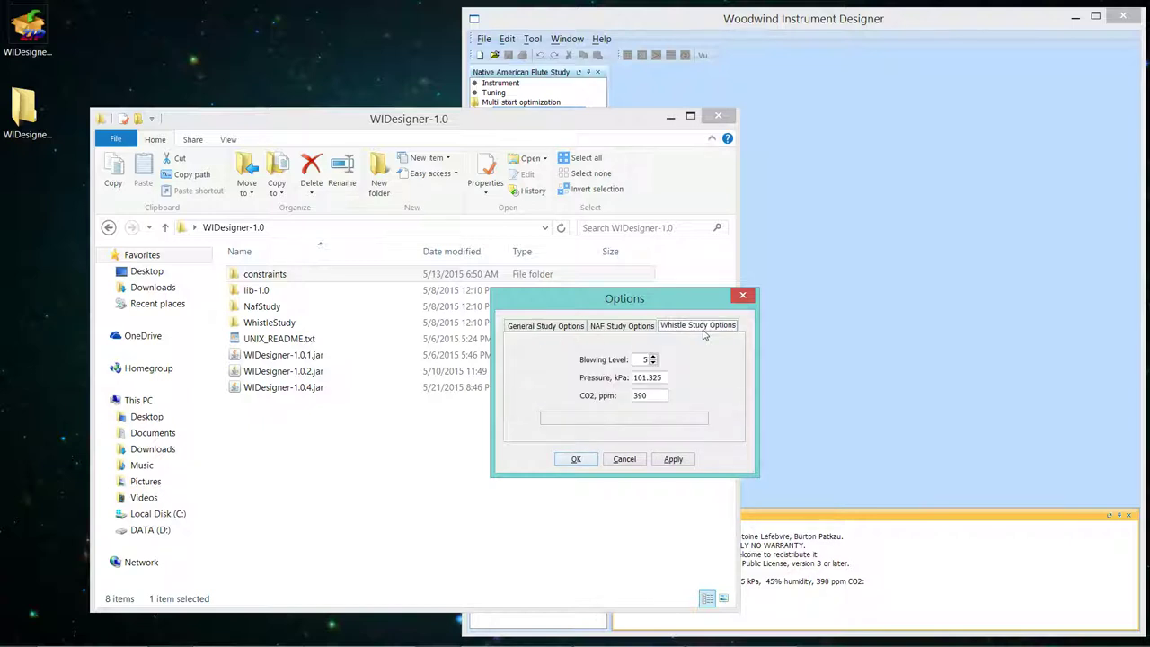
Step: Accept the study options and close the WIDesigner-1.0 folder window
left_click(576, 460)
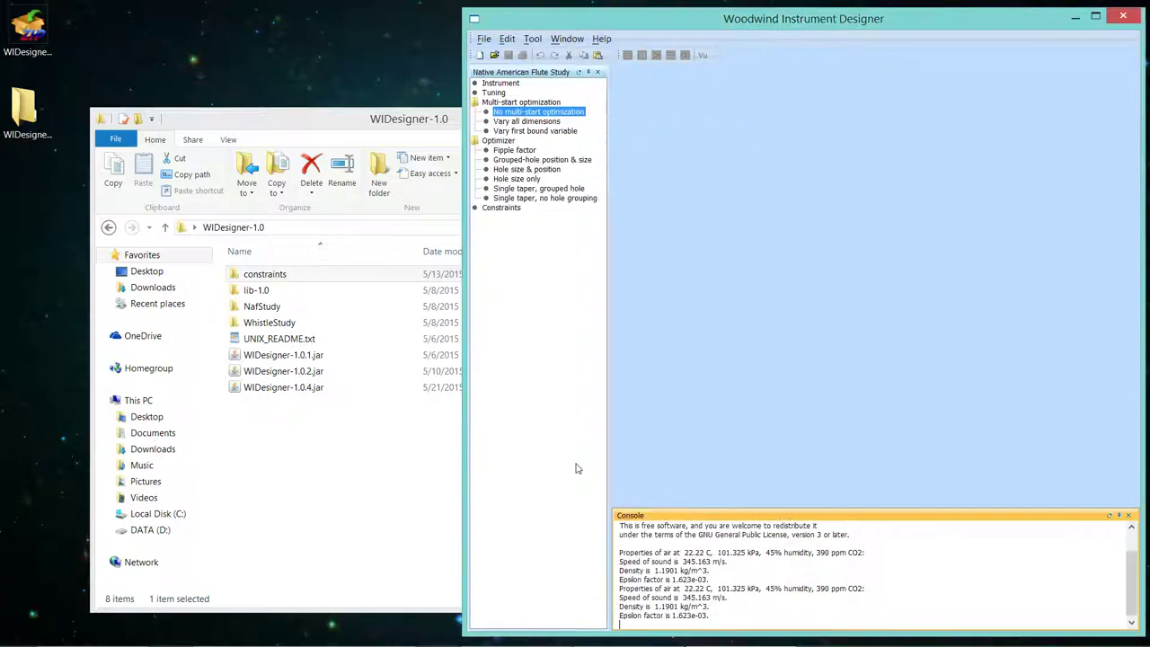
left_click(359, 133)
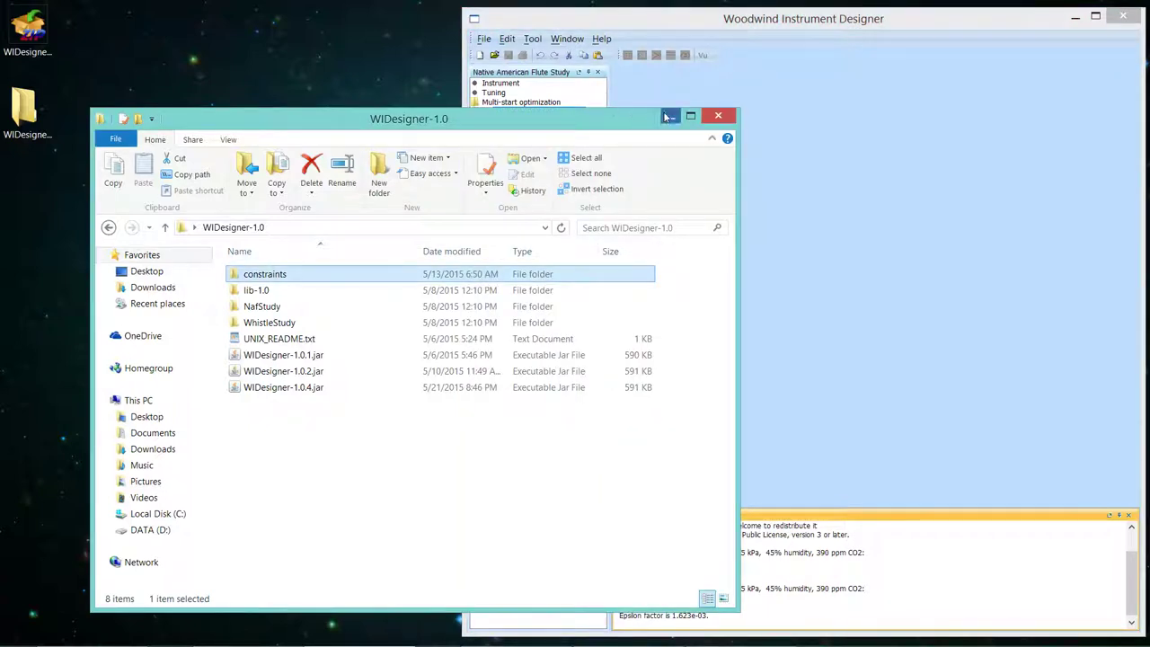
left_click(718, 120)
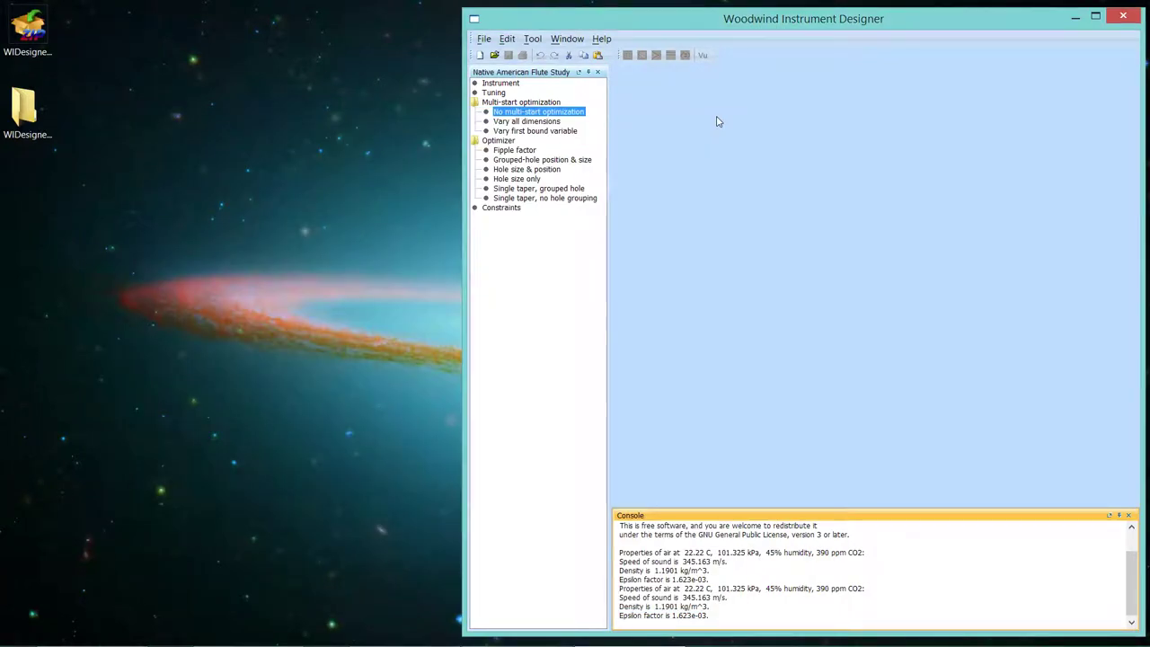
Step: Open the instrument file 0.75-bore_6-hole_NAF_starter.xml from the NafStudy instruments folder inside WIDesigner-1.0 on the Desktop
left_click(486, 40)
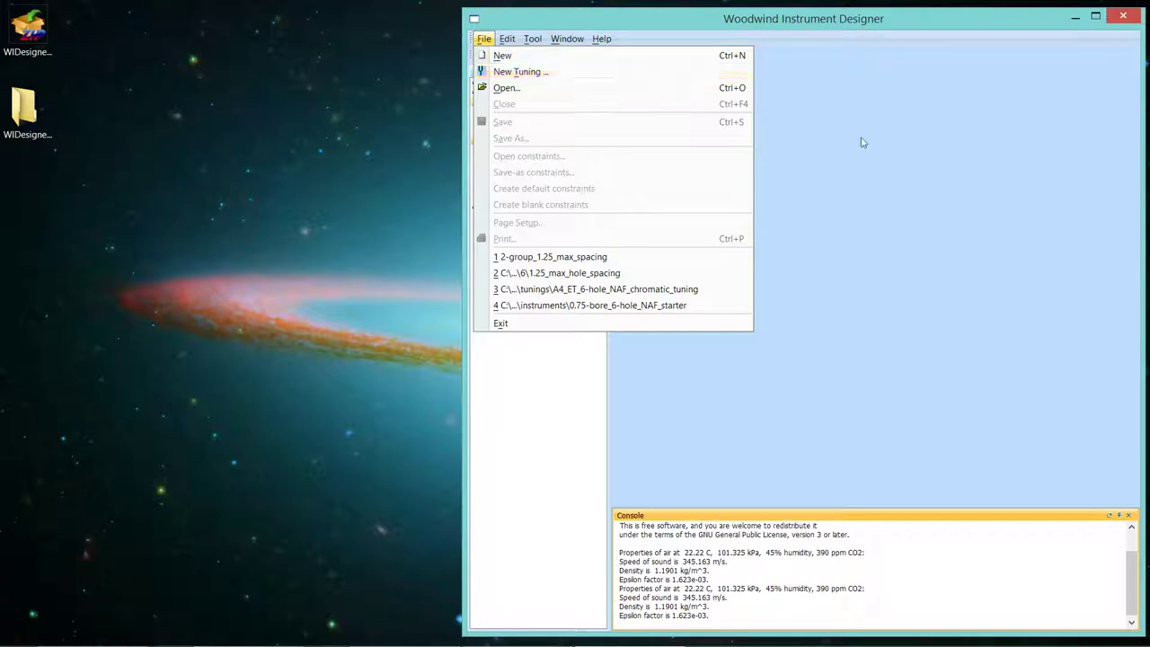
left_click(629, 96)
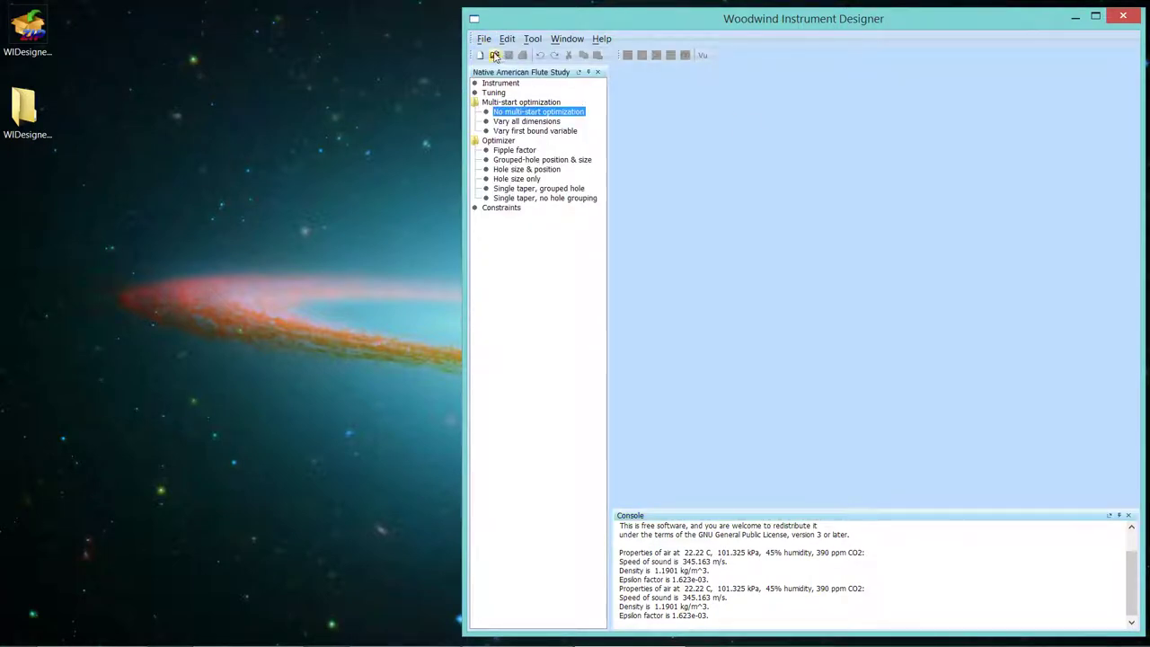
left_click(494, 55)
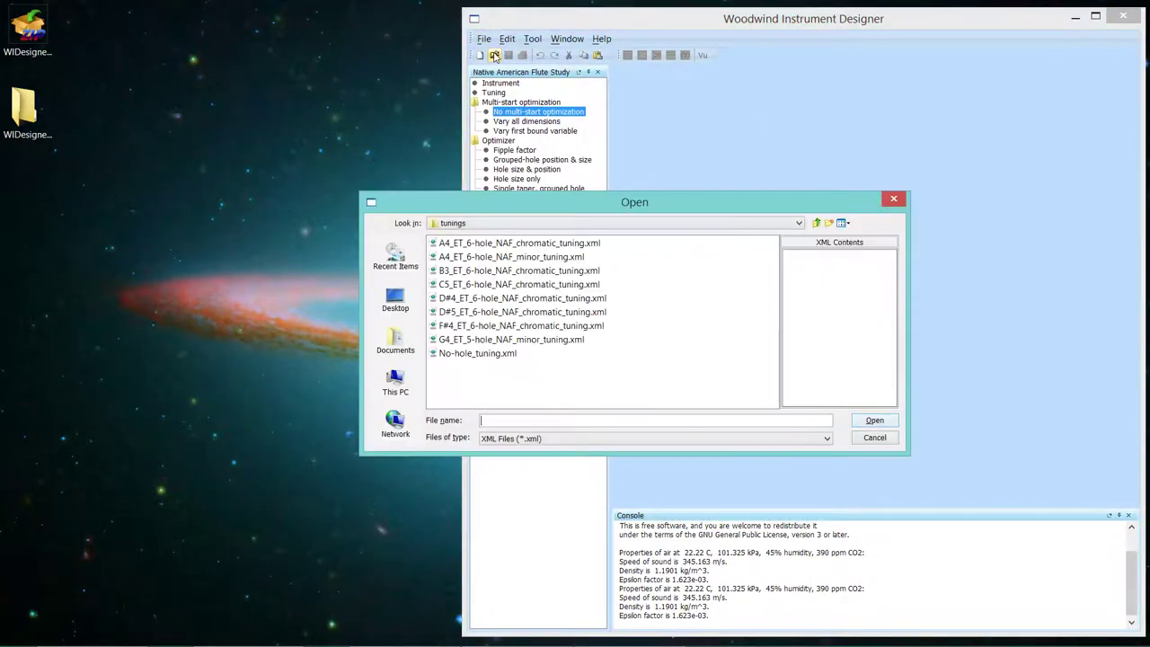
left_click(397, 306)
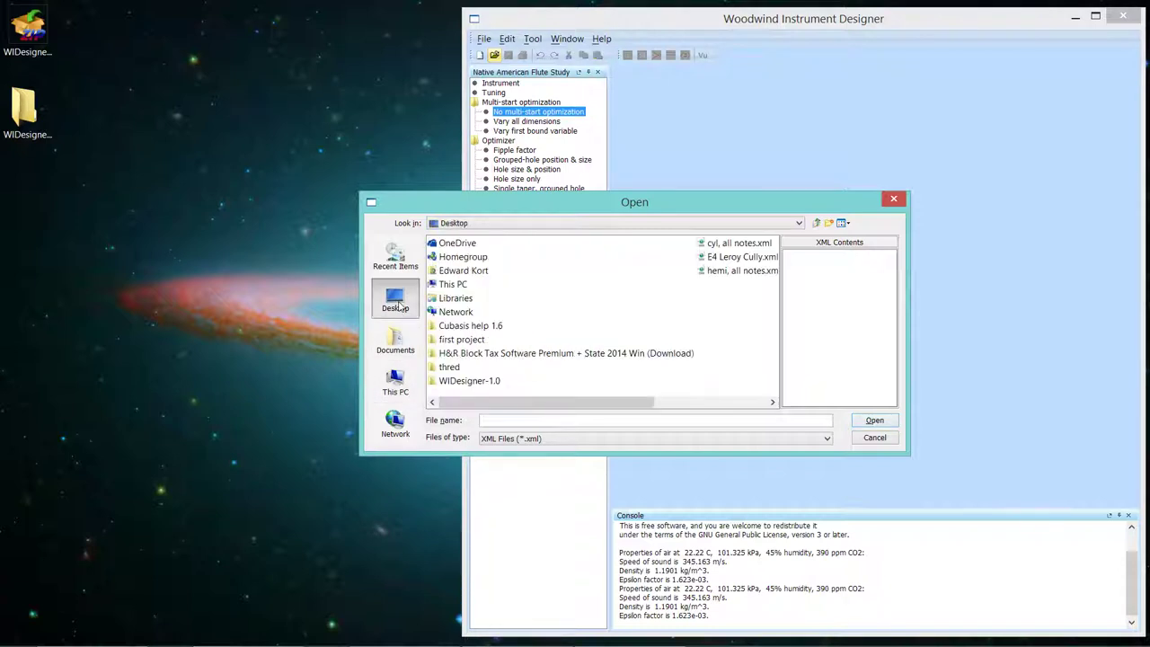
double_click(465, 381)
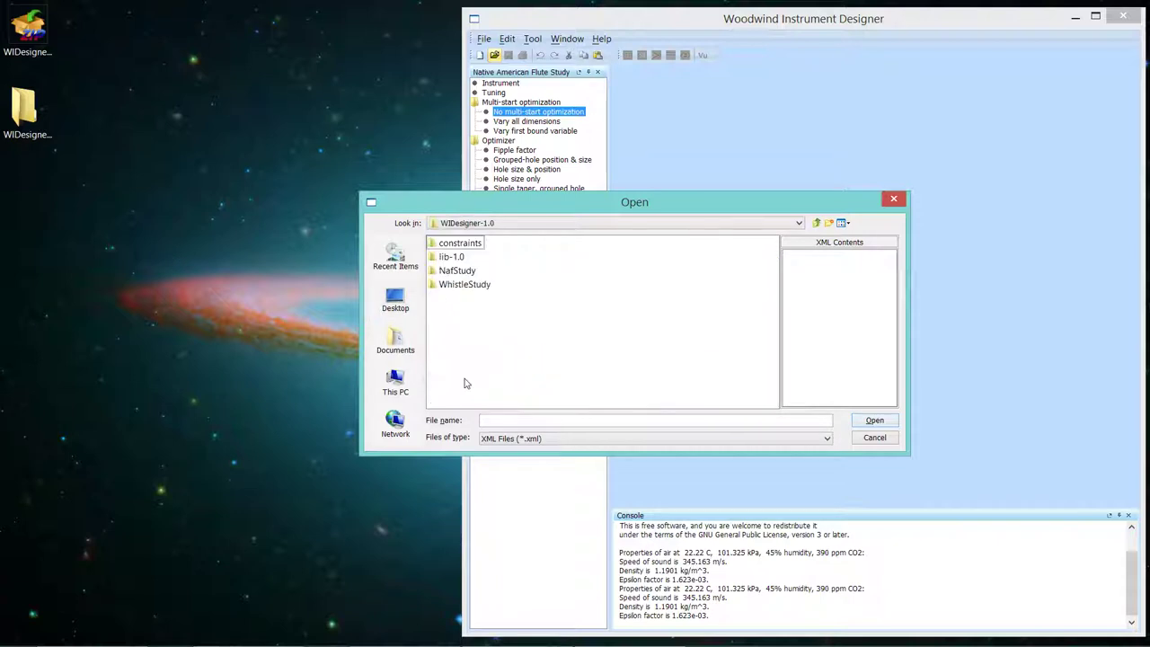
double_click(458, 271)
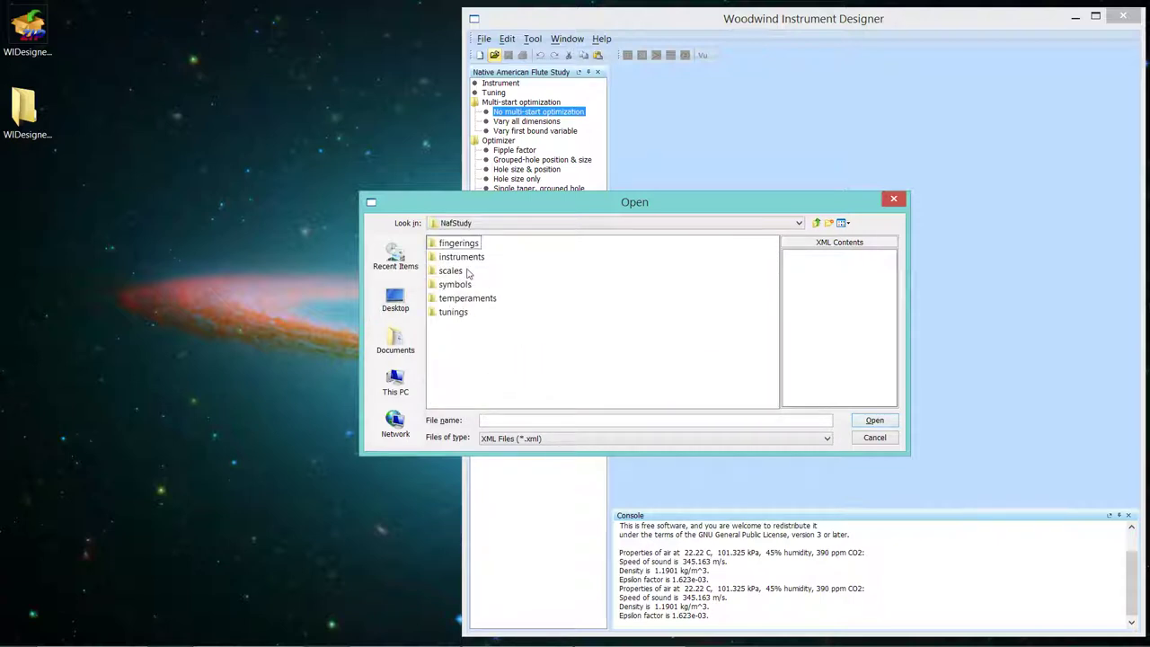
double_click(462, 257)
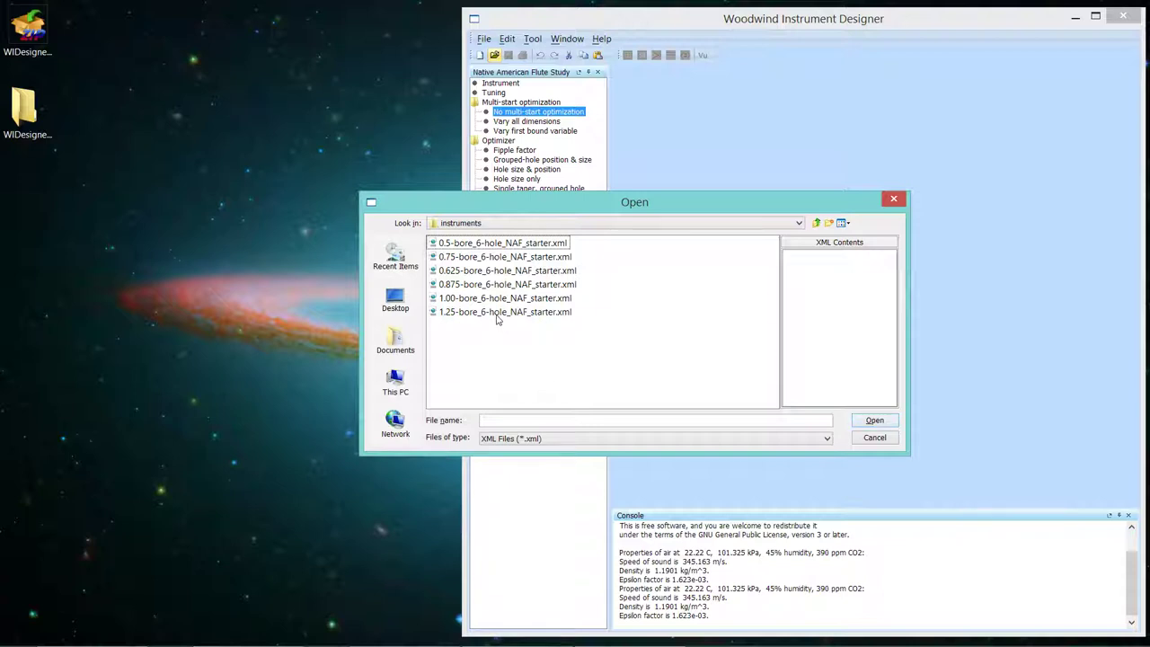
left_click(468, 259)
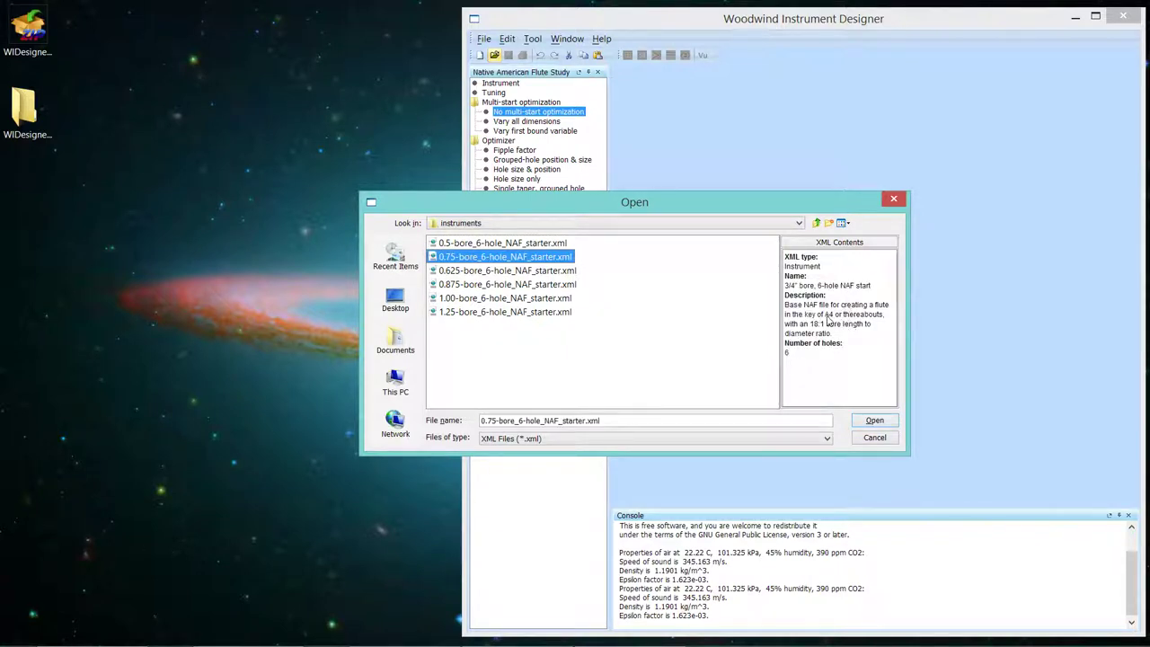
left_click(873, 423)
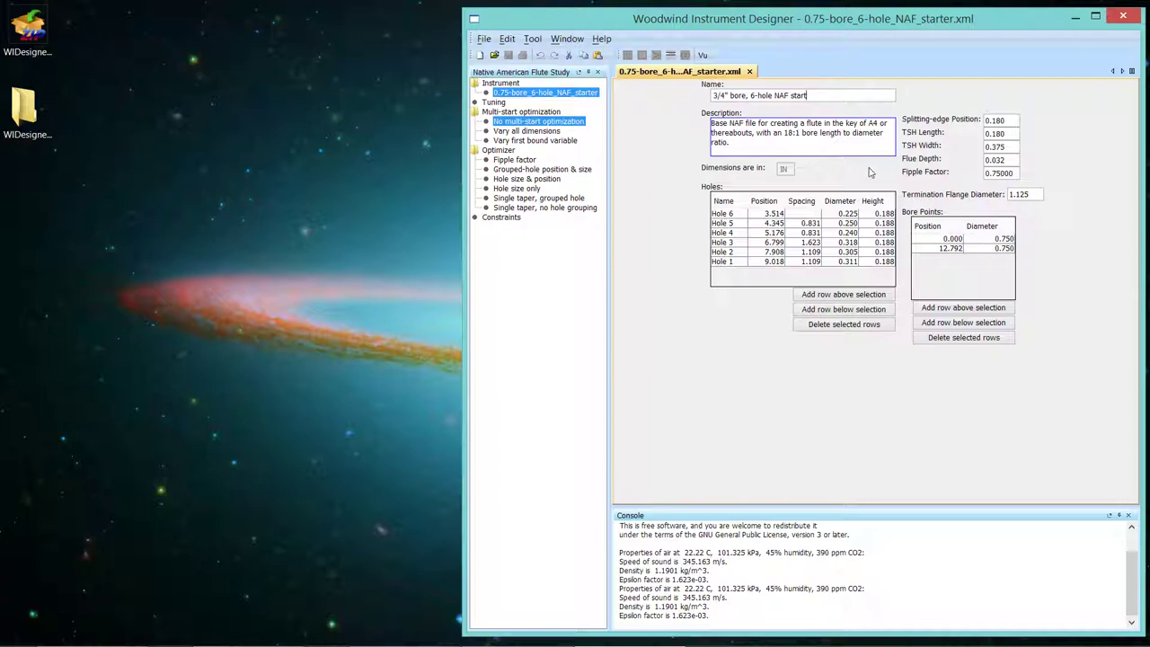
Step: Sketch the 0.75-bore instrument, enlarge the sketch window vertically to inspect the hole layout, and close the sketch
left_click(670, 55)
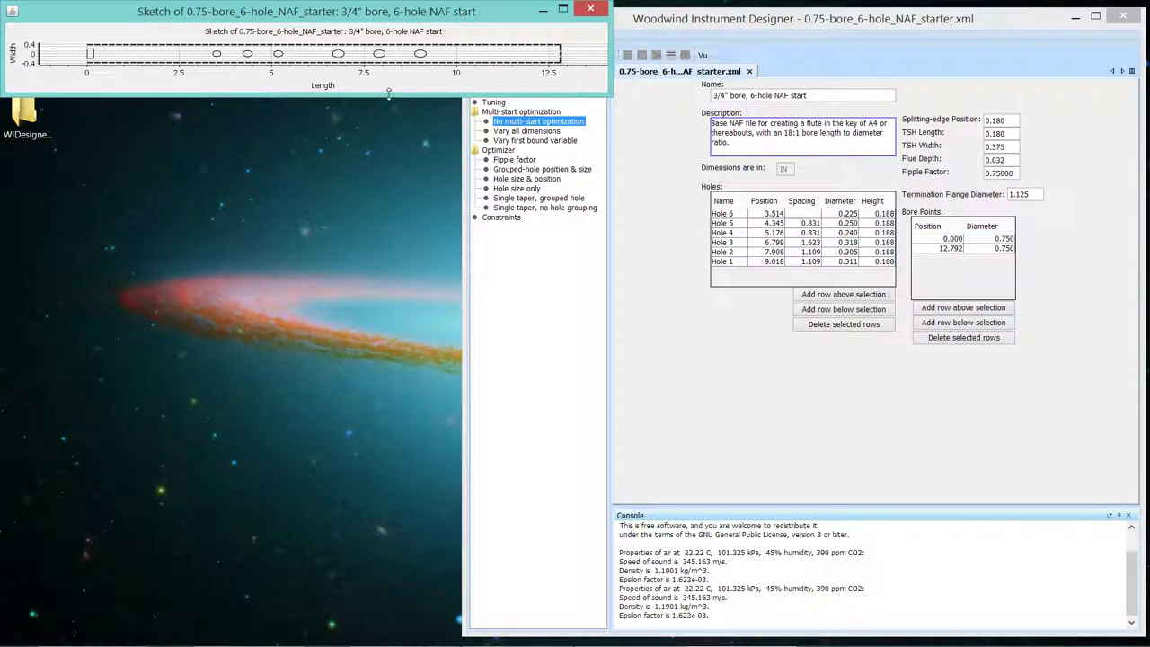
left_click_drag(388, 93, 389, 105)
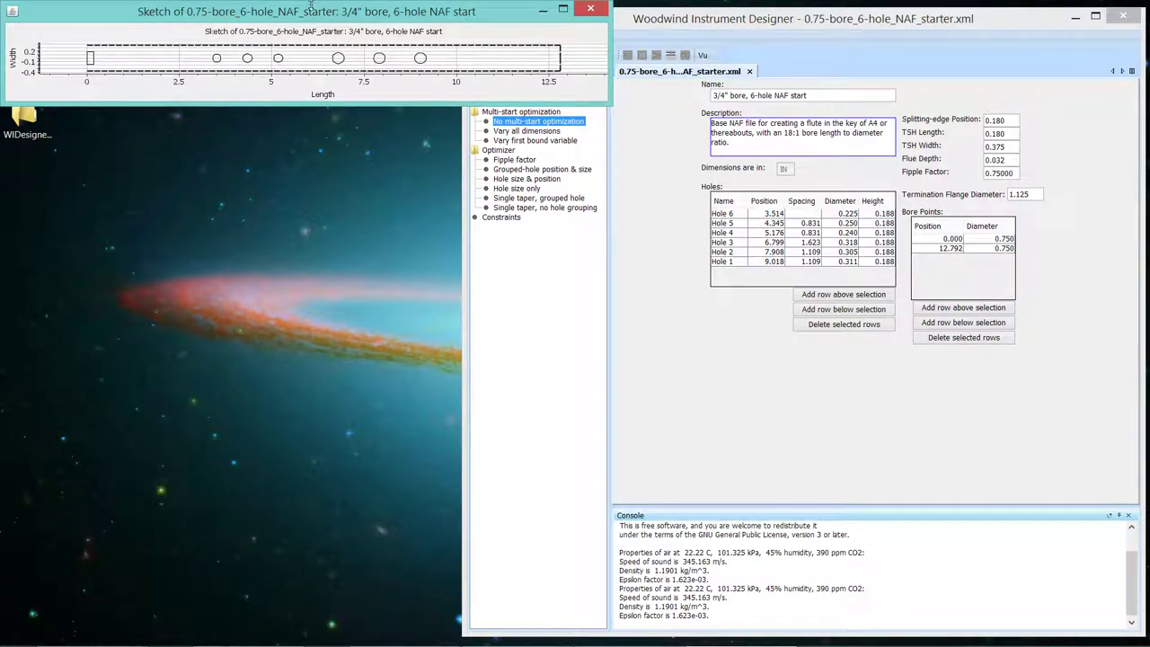
left_click_drag(311, 8, 392, 145)
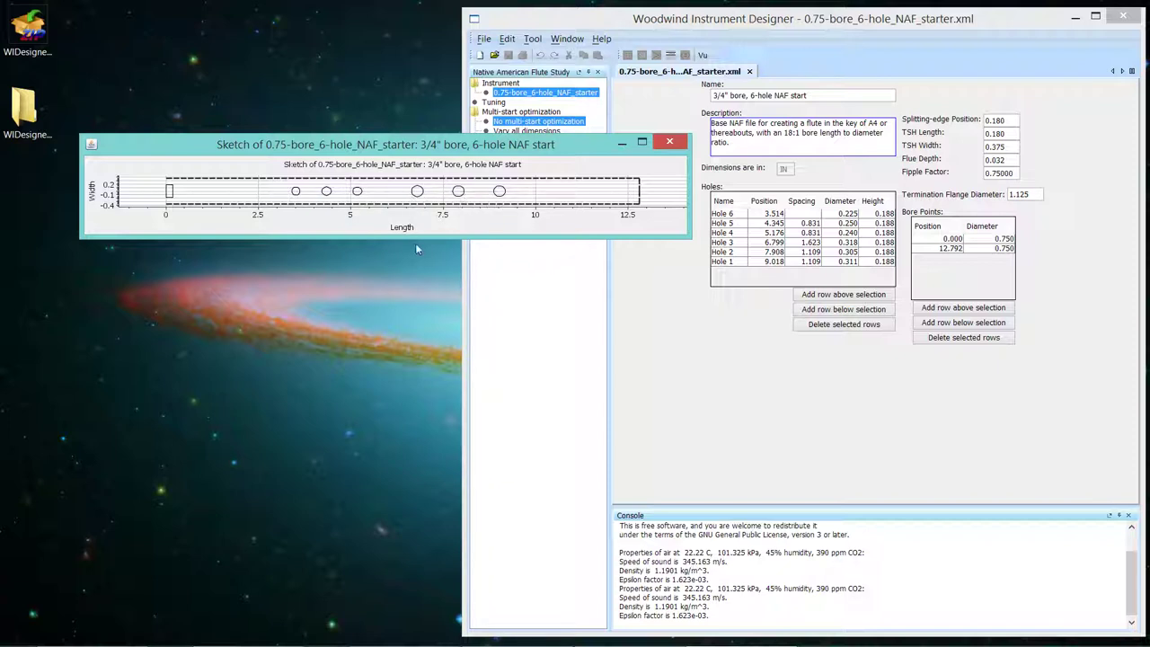
left_click_drag(415, 237, 427, 605)
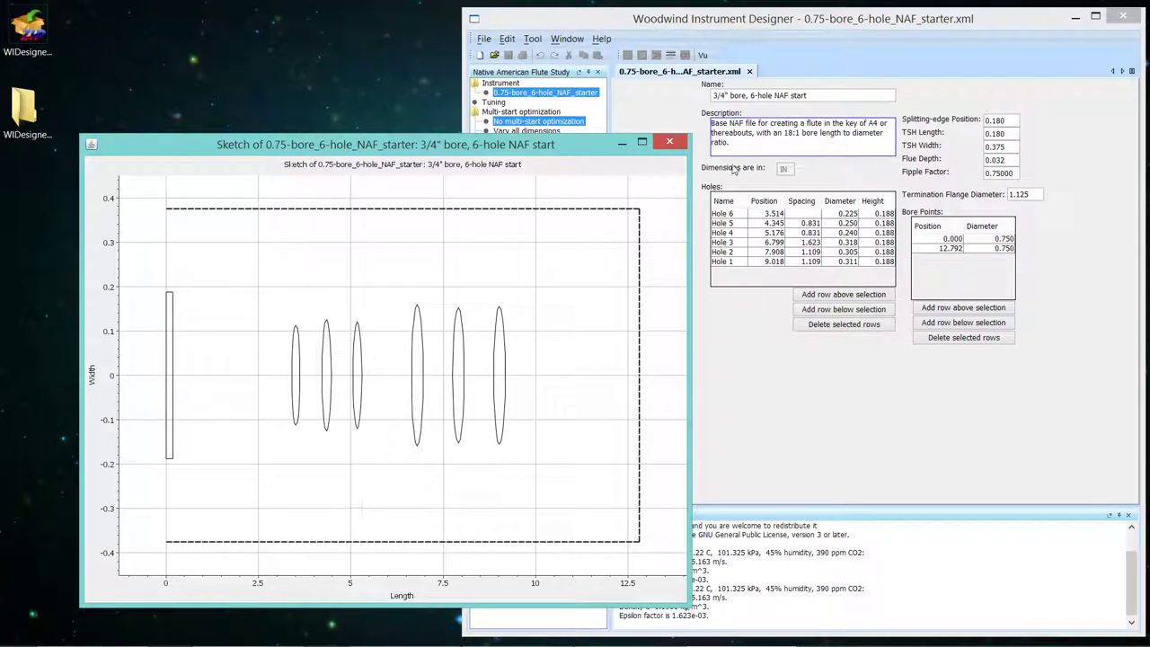
left_click(670, 141)
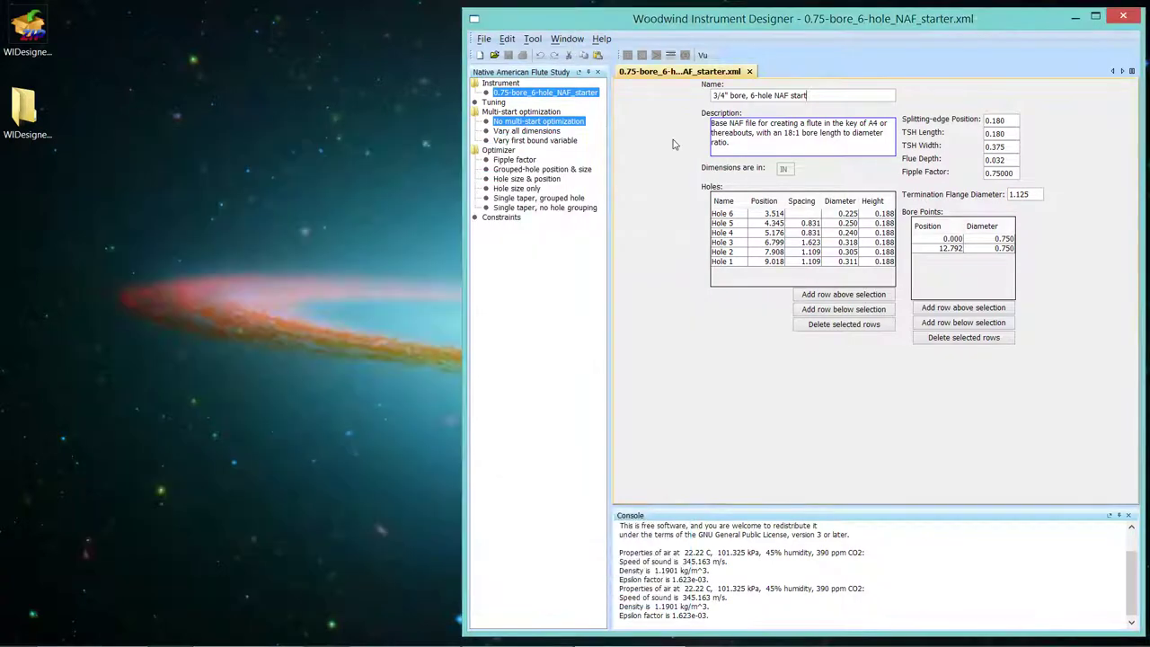
Step: Open the tuning file A4_ET_6-hole_NAF_chromatic_tuning.xml from the NafStudy tunings folder
left_click(495, 56)
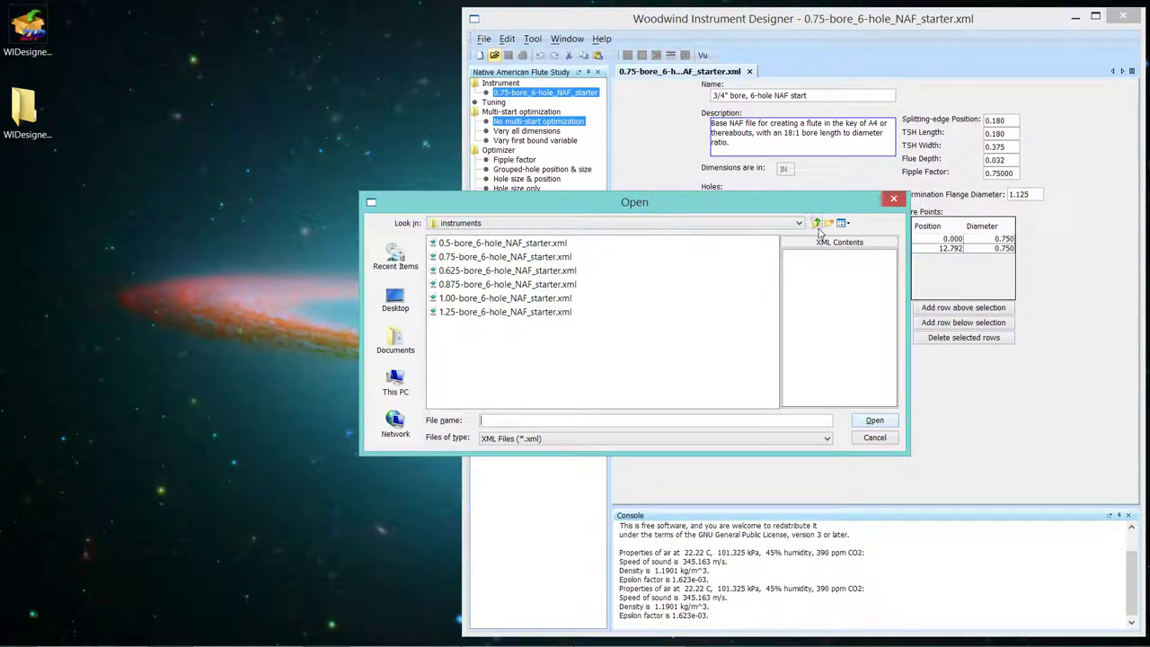
left_click(816, 223)
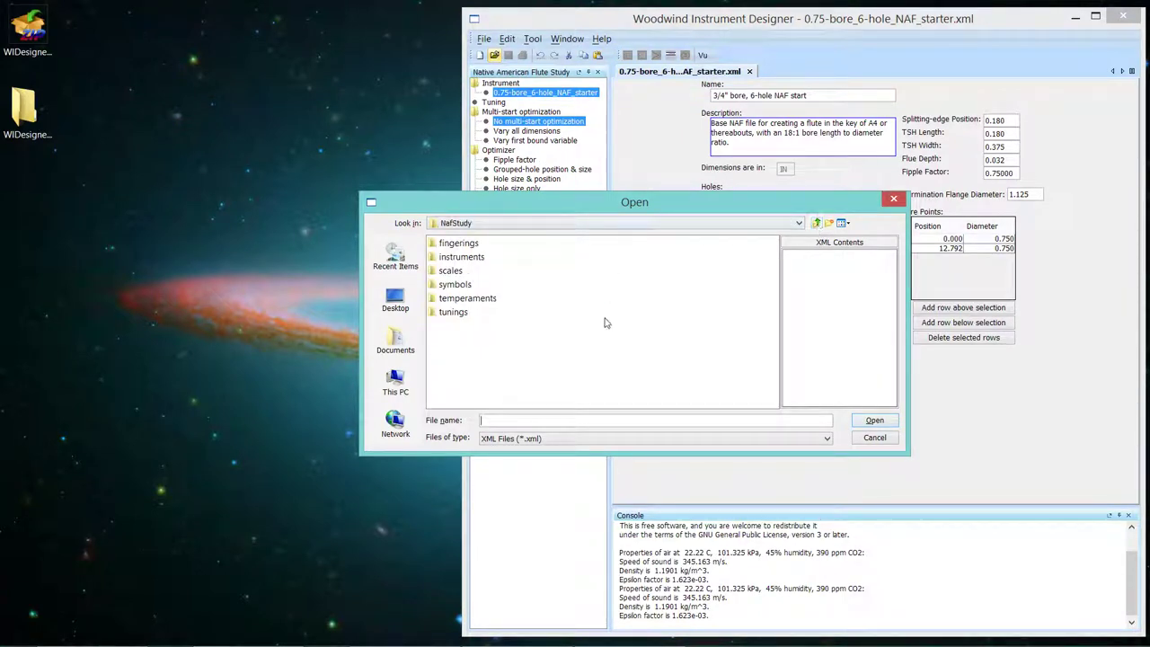
double_click(464, 316)
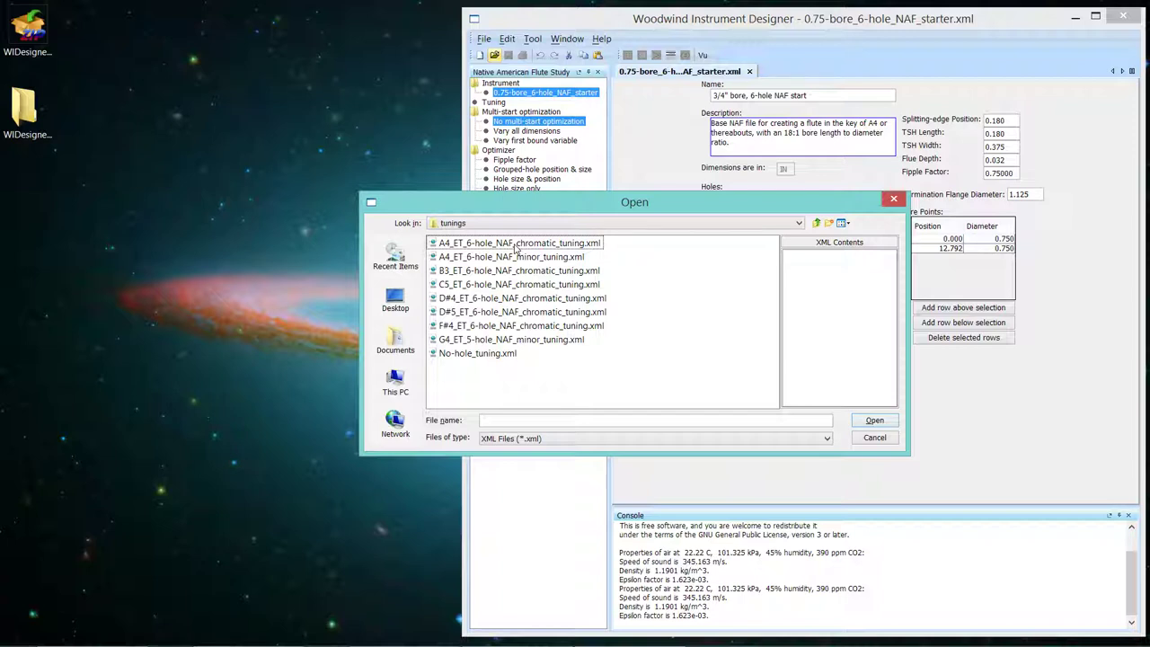
left_click(516, 246)
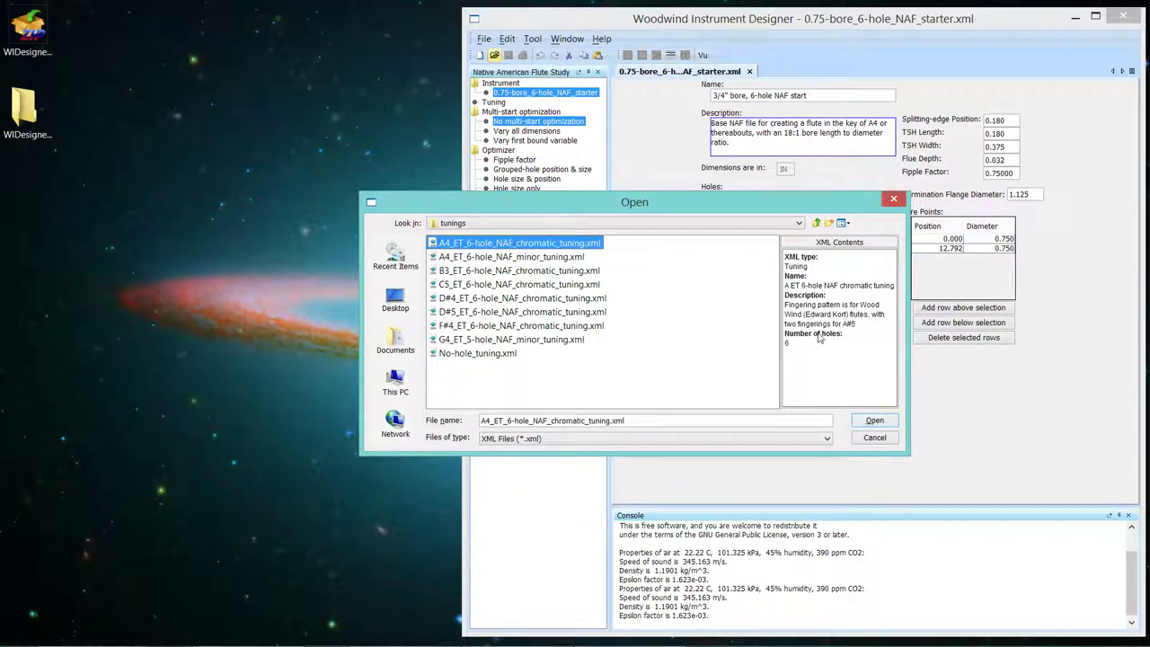
left_click(875, 423)
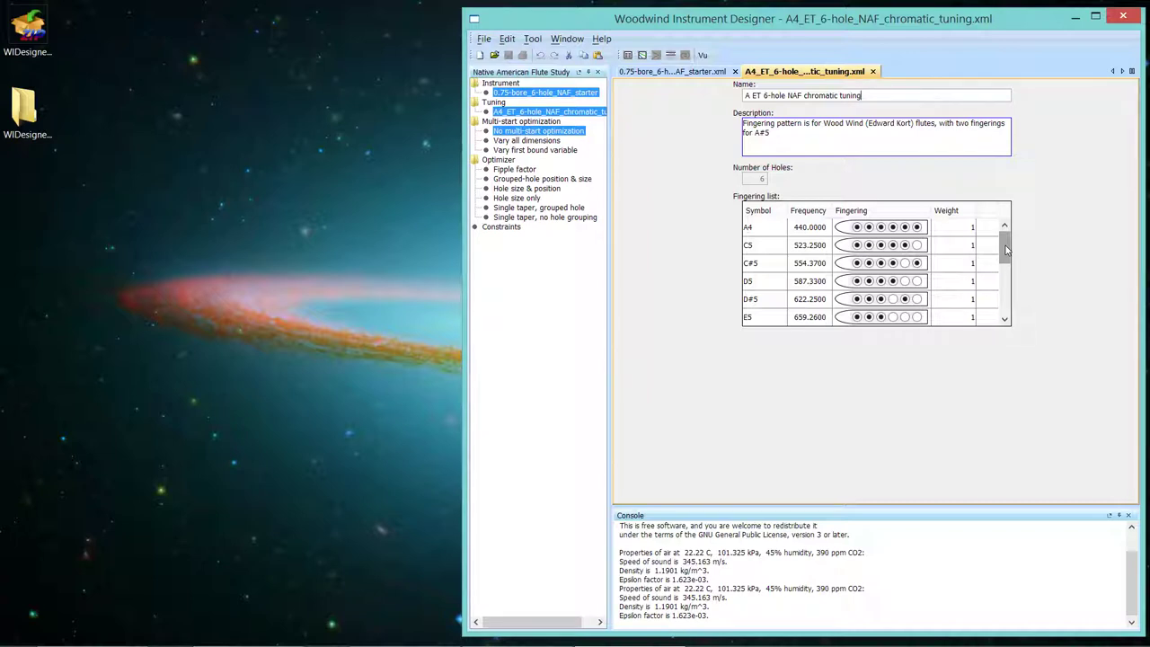
Step: Set the weight of the "A#5, closed" fingering to 0 in the chromatic tuning's fingering list
left_click_drag(1005, 250, 1002, 305)
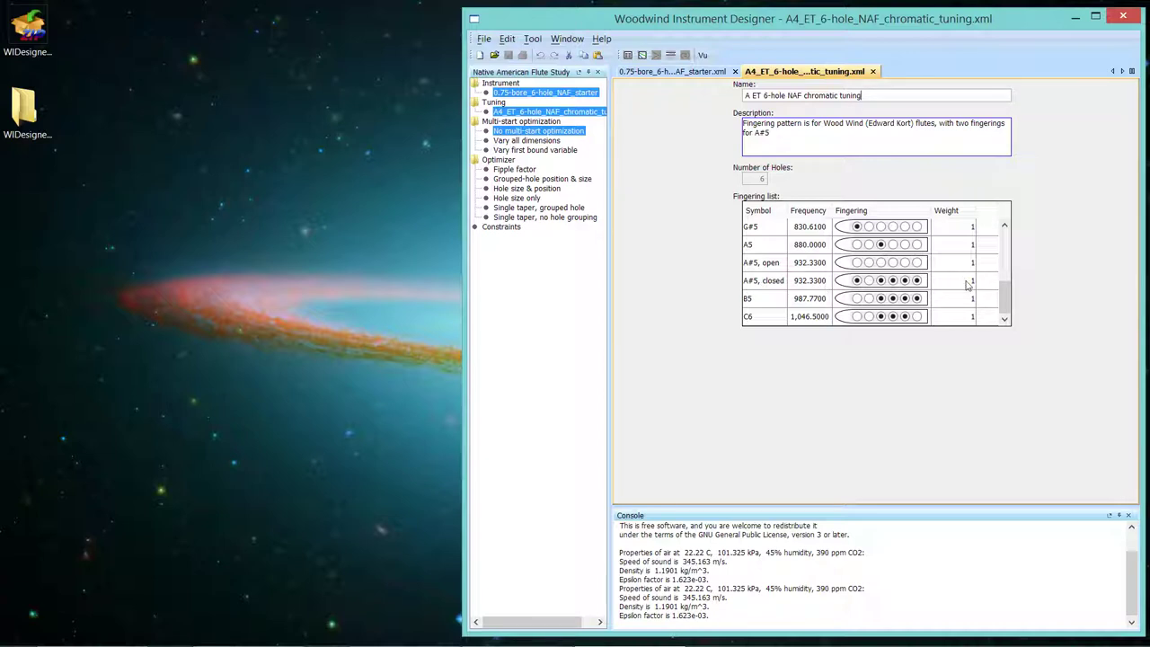
left_click(968, 285)
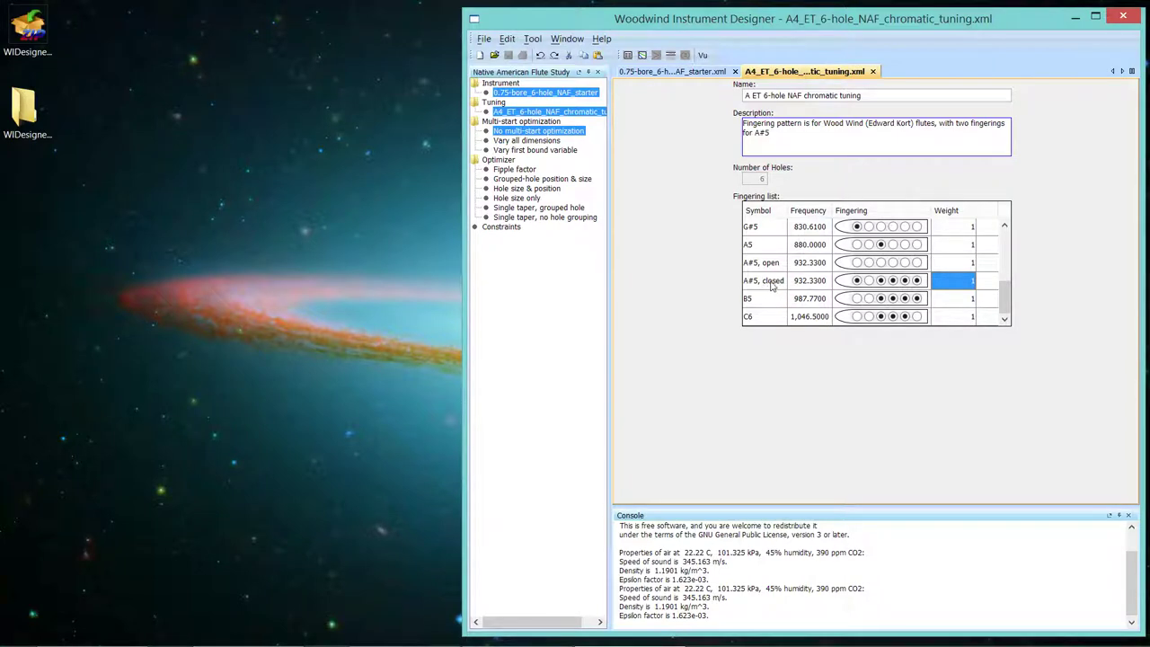
type("0")
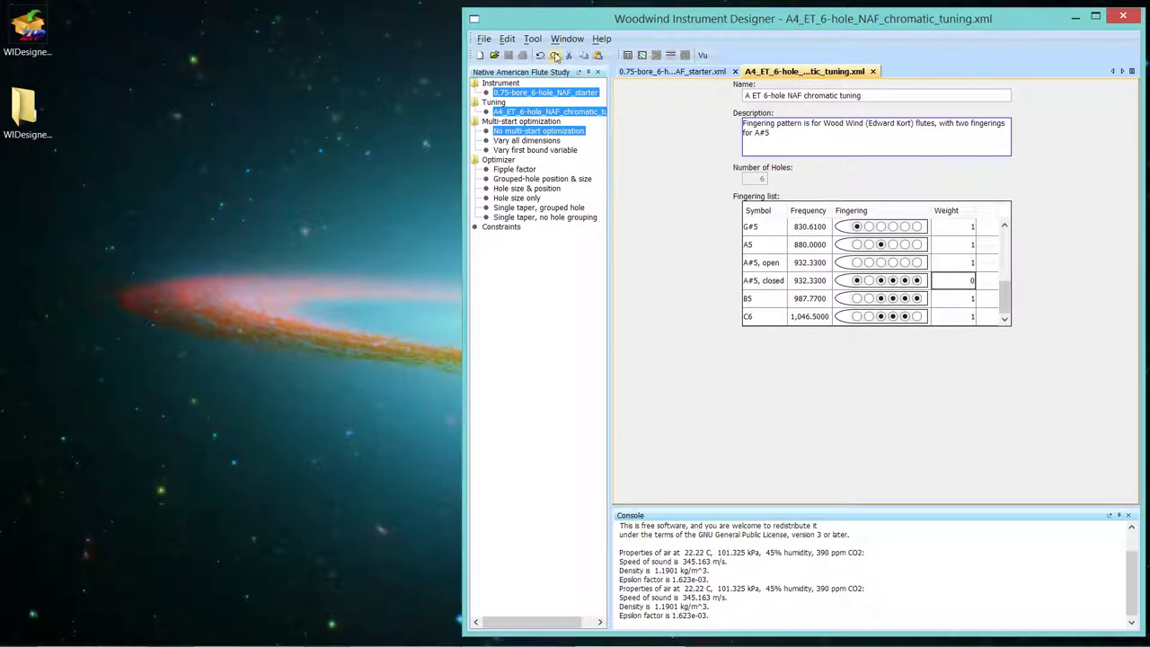
Step: Calculate the 0.75-bore instrument's tuning and move the Note column of the results table between Predicted and Deviation (cents)
left_click(652, 72)
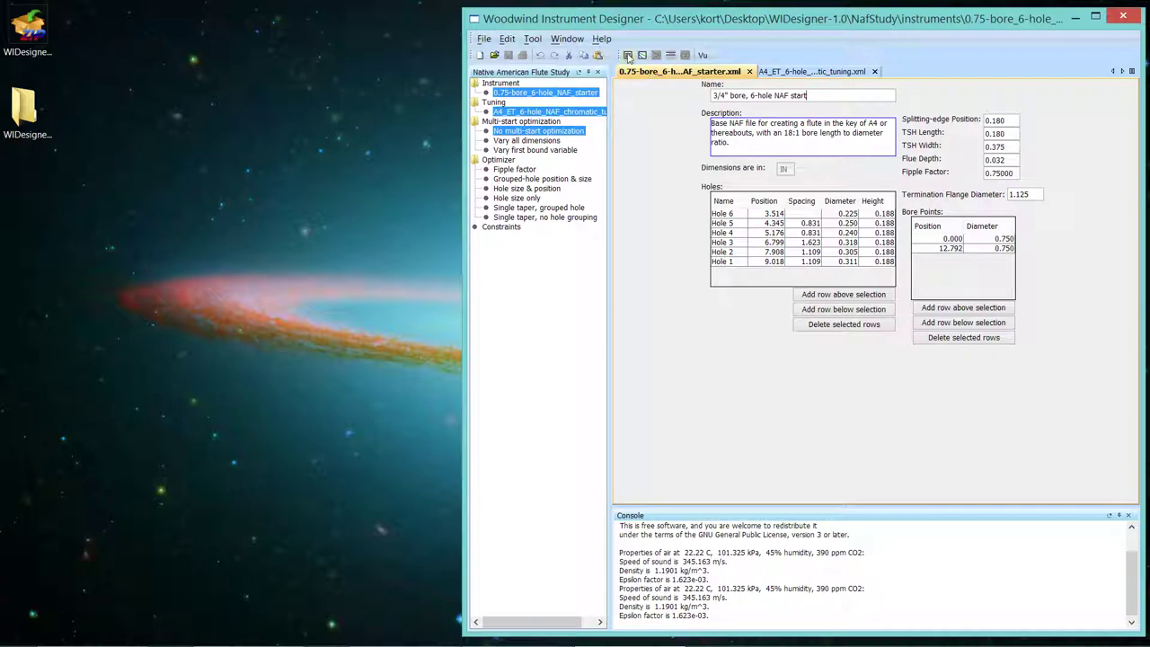
left_click(628, 55)
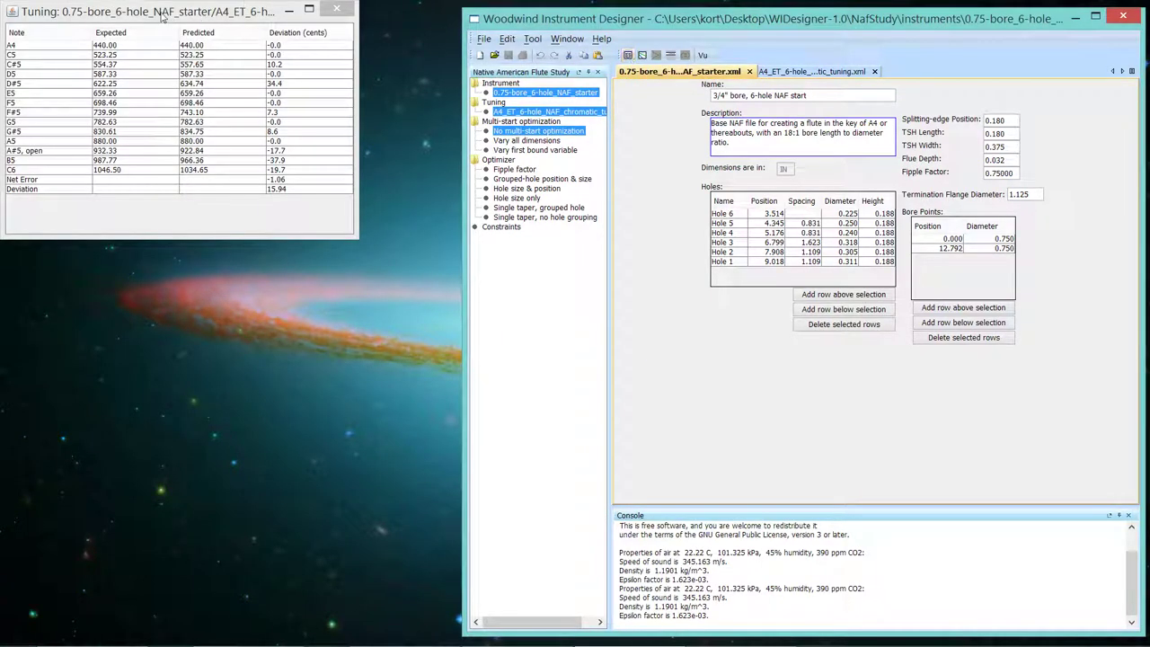
left_click_drag(162, 16, 259, 110)
left_click_drag(126, 129, 304, 146)
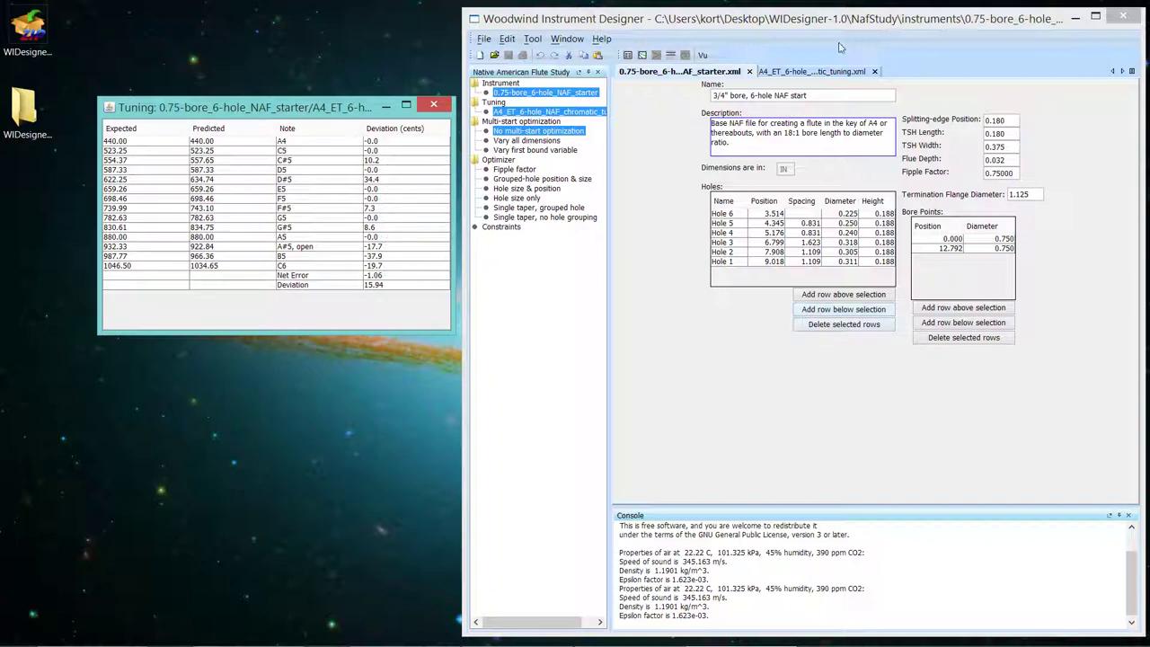
Step: Show the A4 chromatic tuning file again and move the tuning results window lower on the desktop
left_click(827, 74)
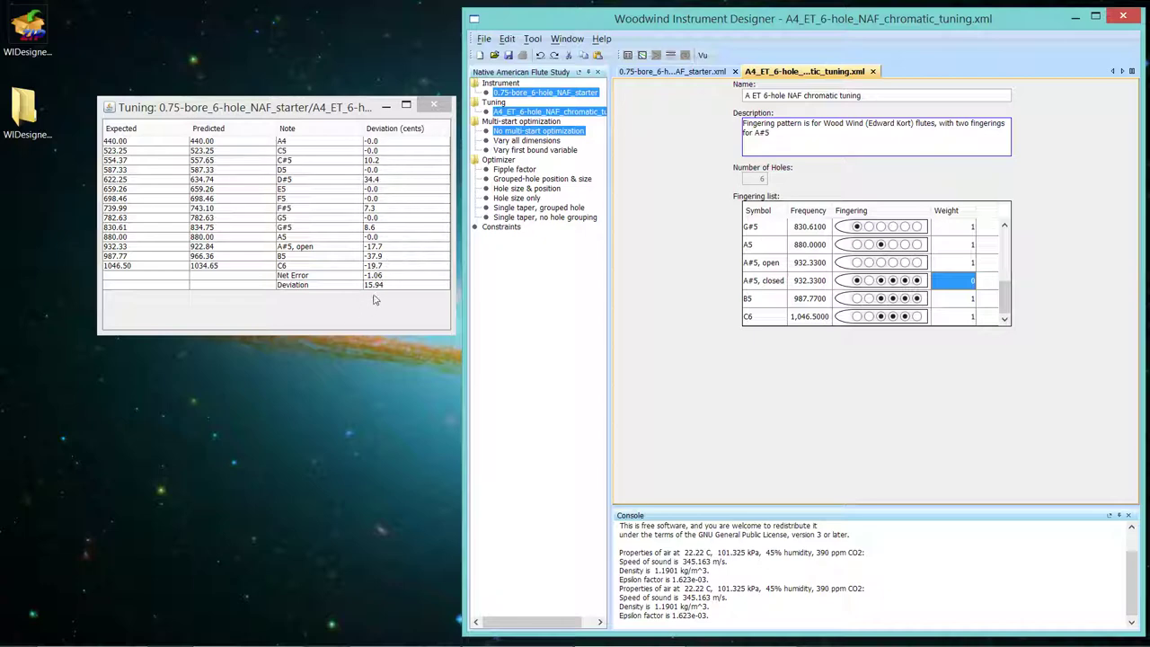
left_click(310, 109)
left_click_drag(310, 109, 314, 308)
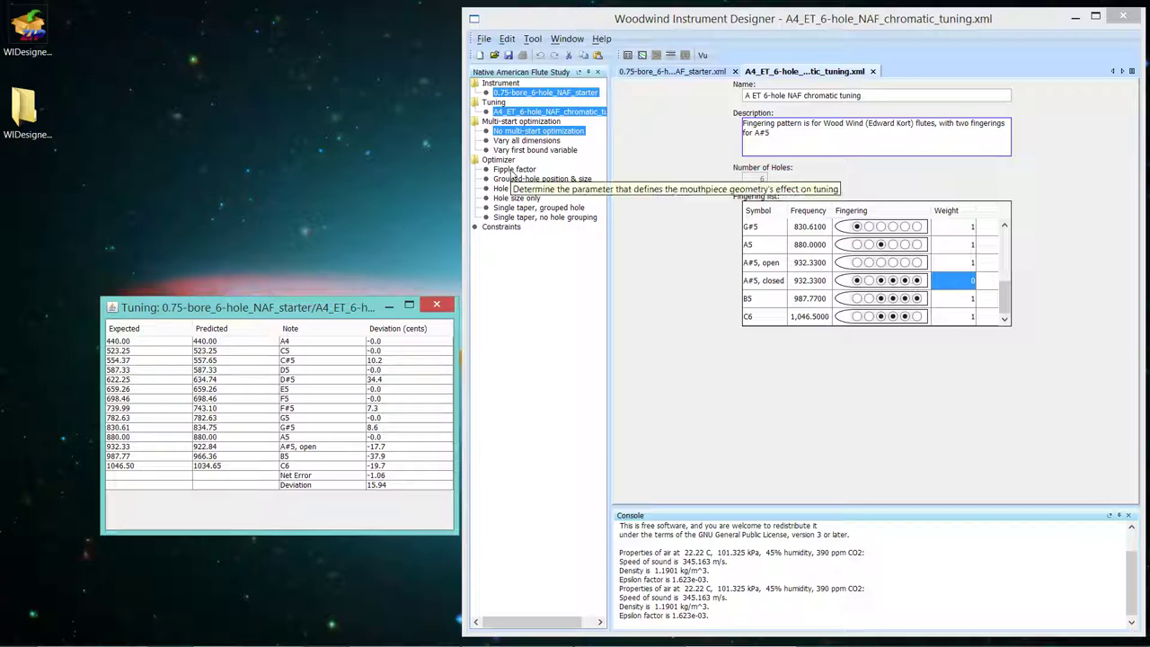
Step: Review the optimizer descriptions and select the Hole size & position optimizer for the study
mouse_move(527, 214)
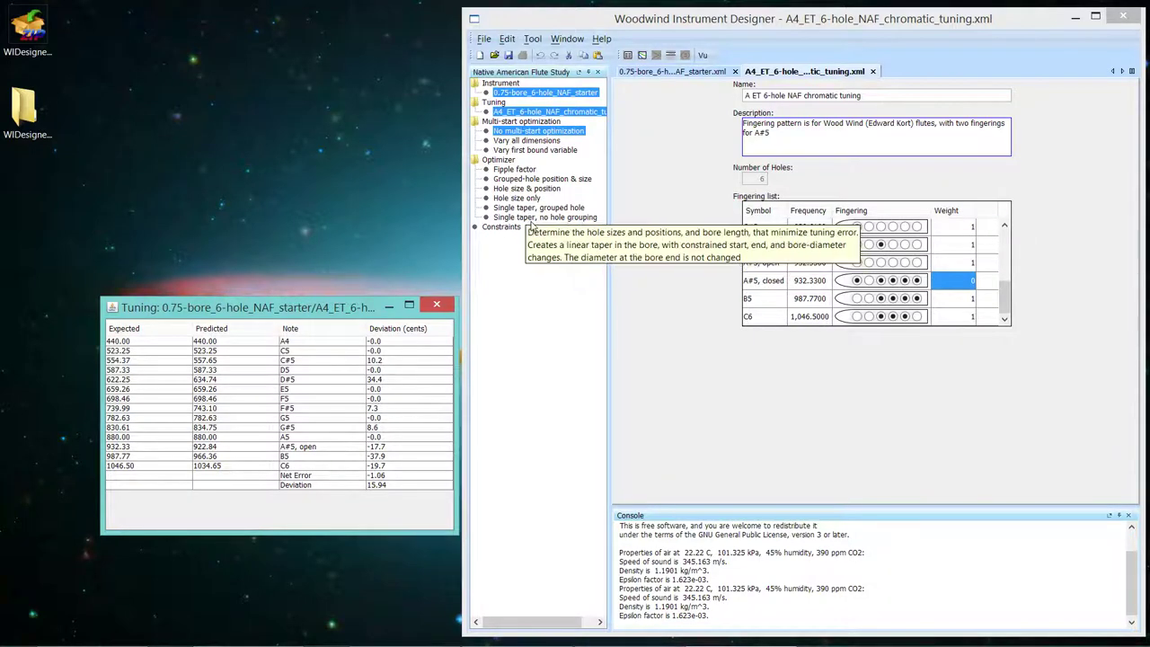
mouse_move(523, 174)
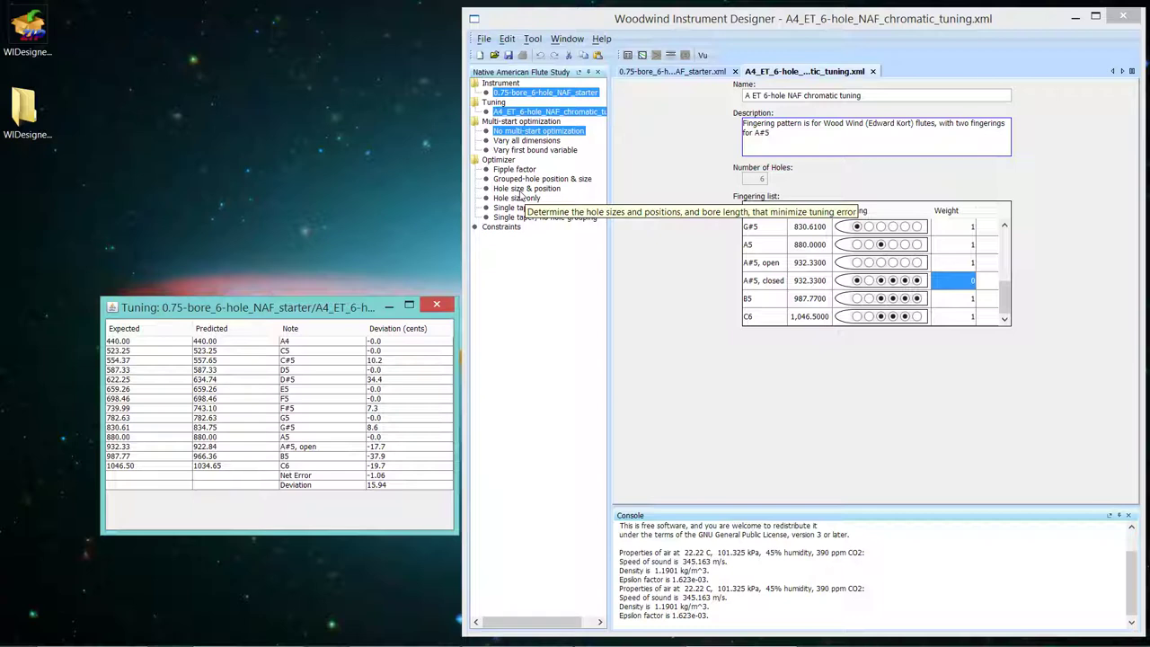
left_click(518, 190)
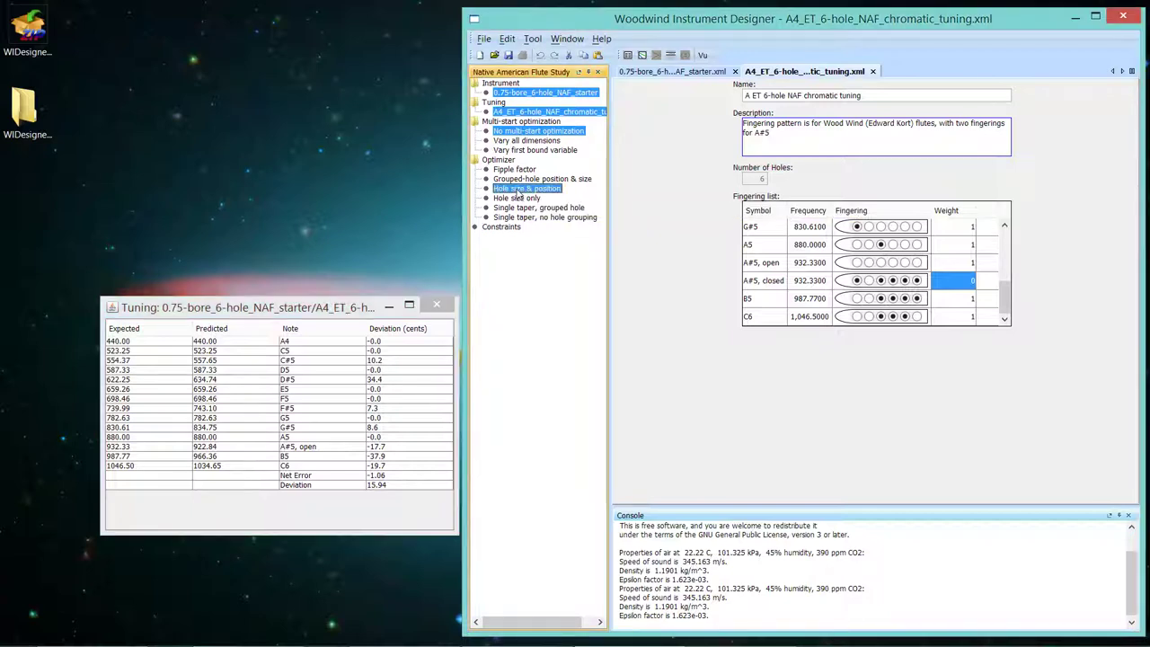
Step: Open the constraints file 1.25_max_hole_spacing.xml for the six-hole Hole size & position optimizer
left_click(483, 41)
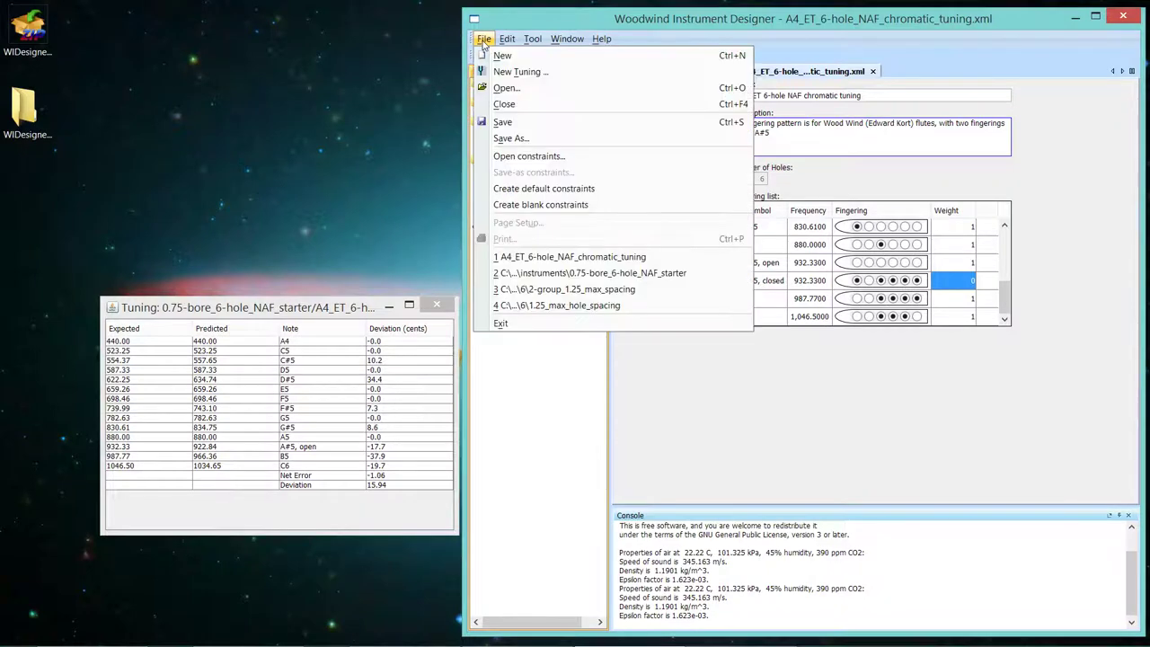
left_click(510, 157)
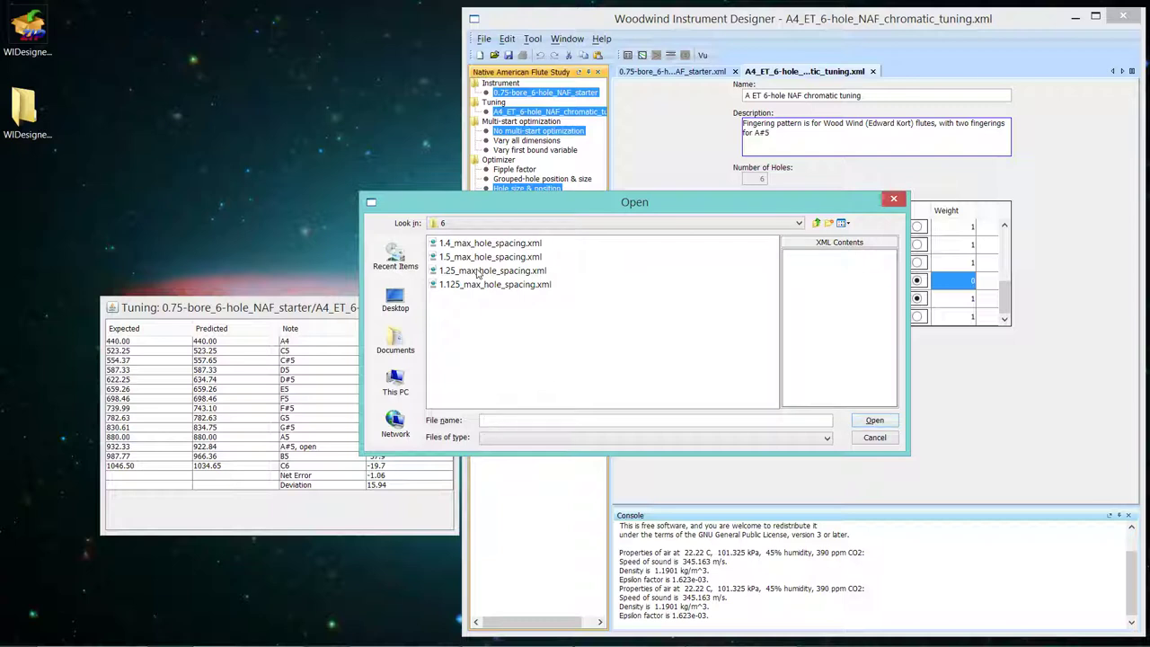
left_click(479, 275)
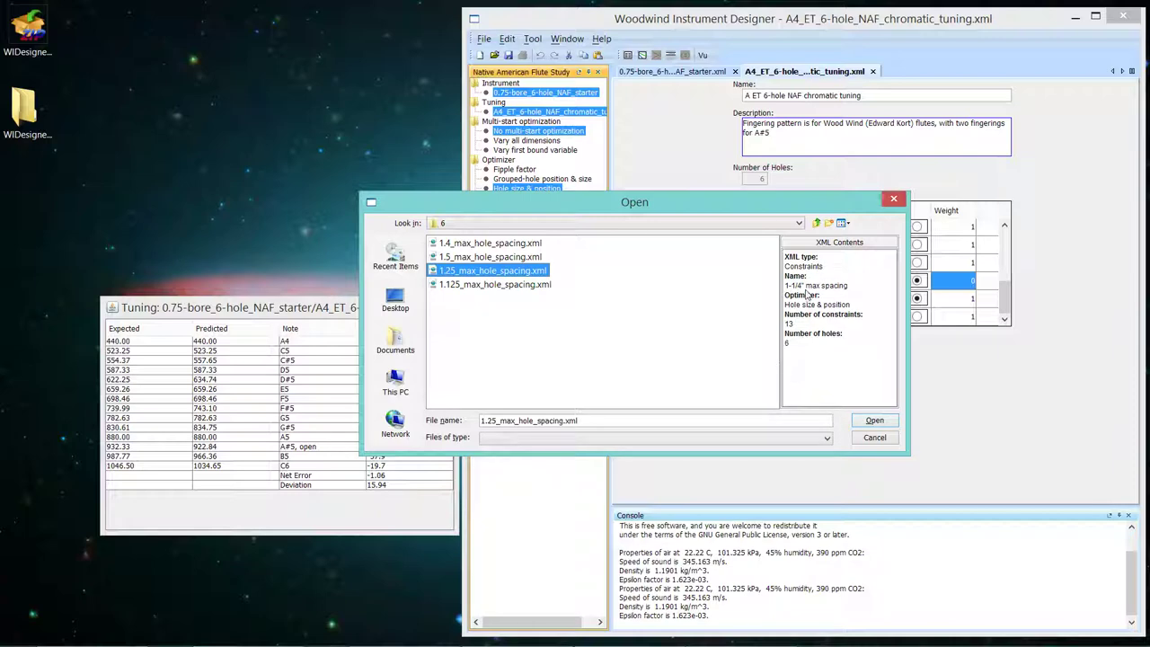
left_click(875, 421)
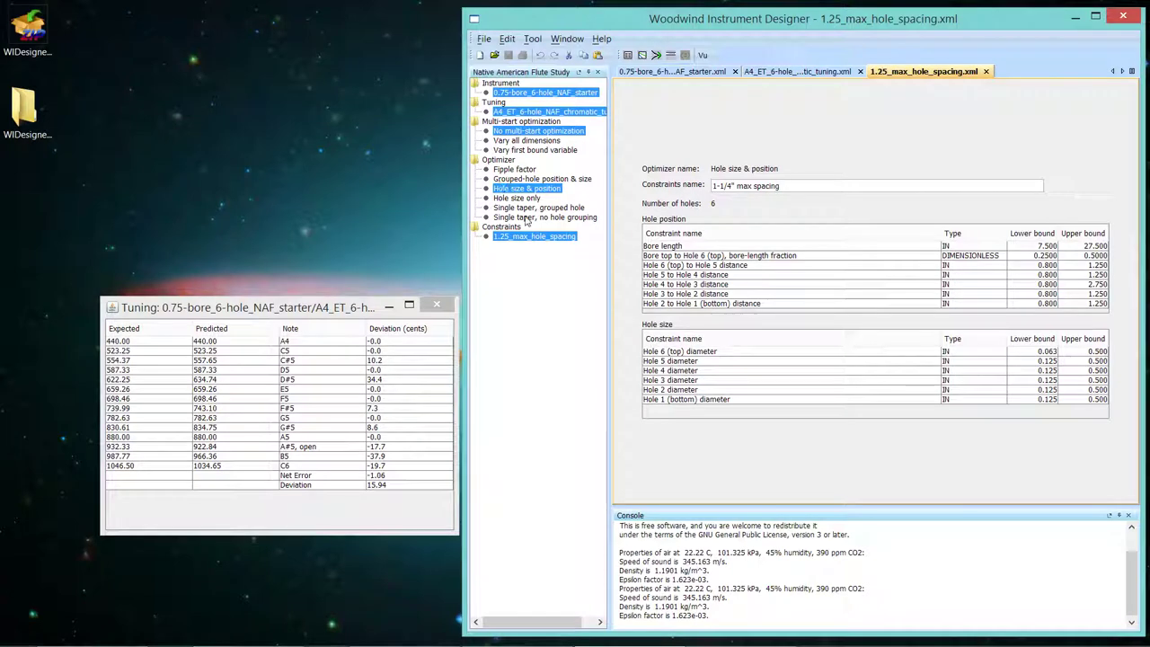
Step: Optimize the 0.75-bore starter instrument with the Hole size & position optimizer and the 1.25_max_hole_spacing constraints
mouse_move(526, 219)
left_click(532, 40)
mouse_move(557, 41)
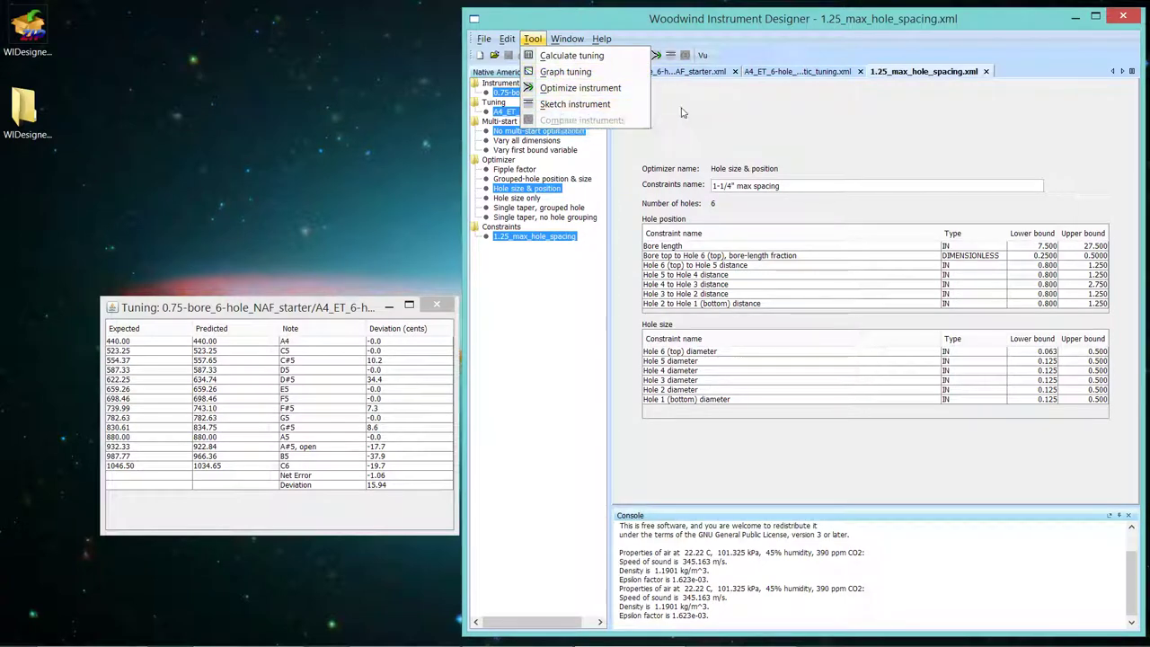
left_click(681, 113)
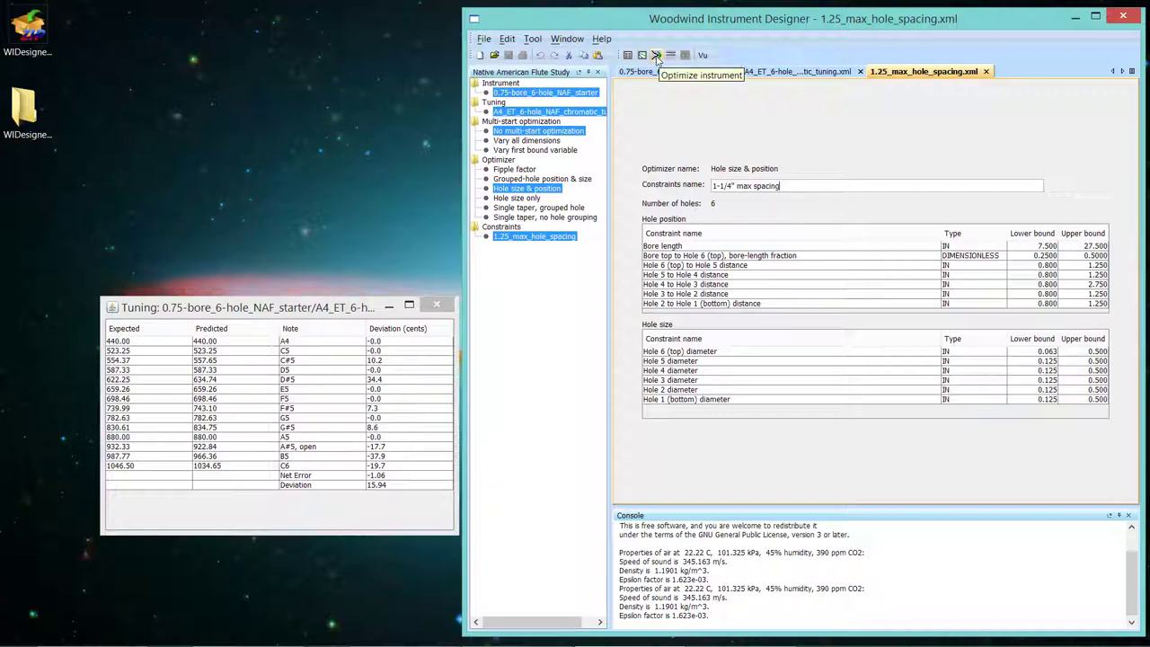
left_click(657, 56)
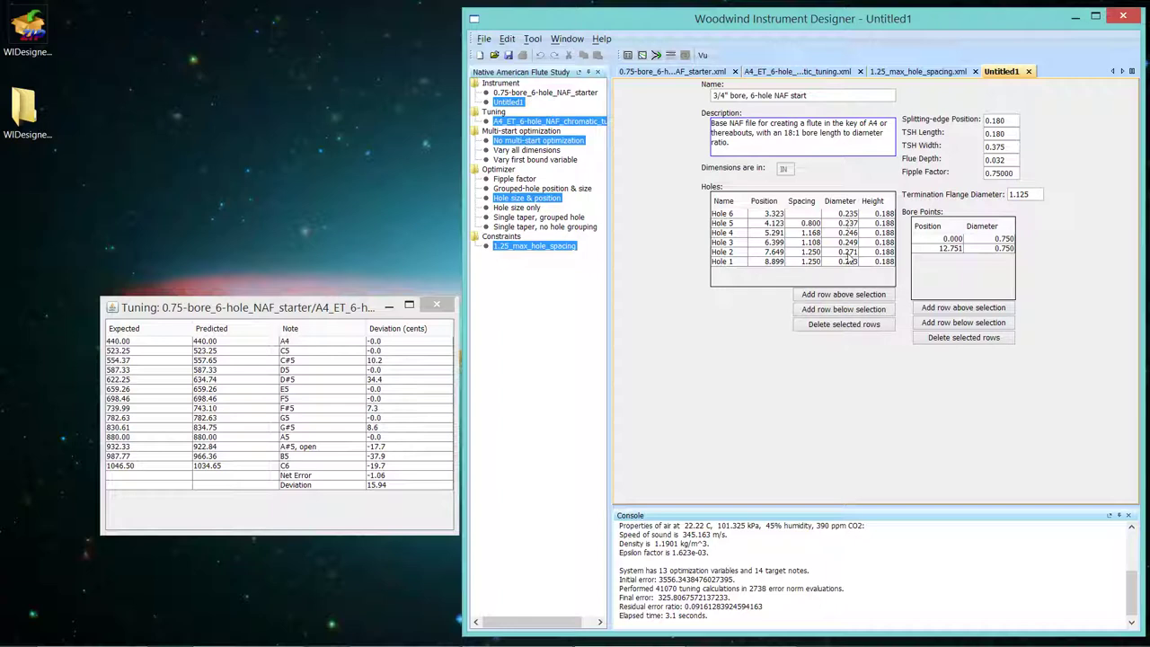
Step: Compare the 0.75-bore starter instrument's dimensions with those of the optimized Untitled1, and close the comparison
left_click(549, 94)
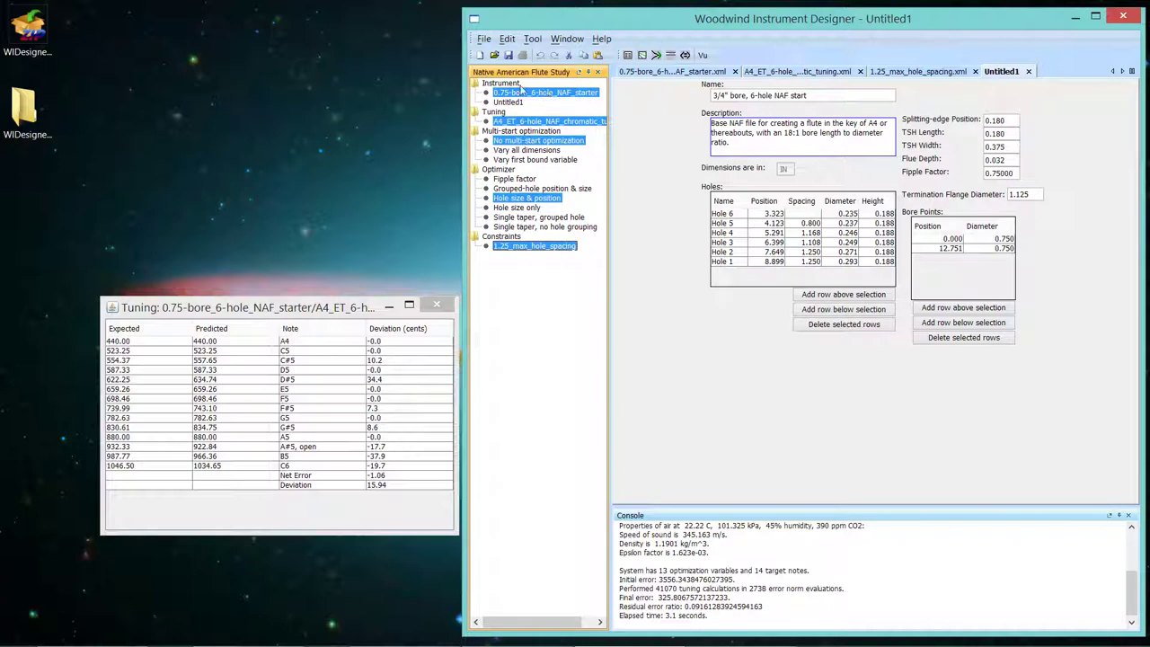
left_click(1005, 72)
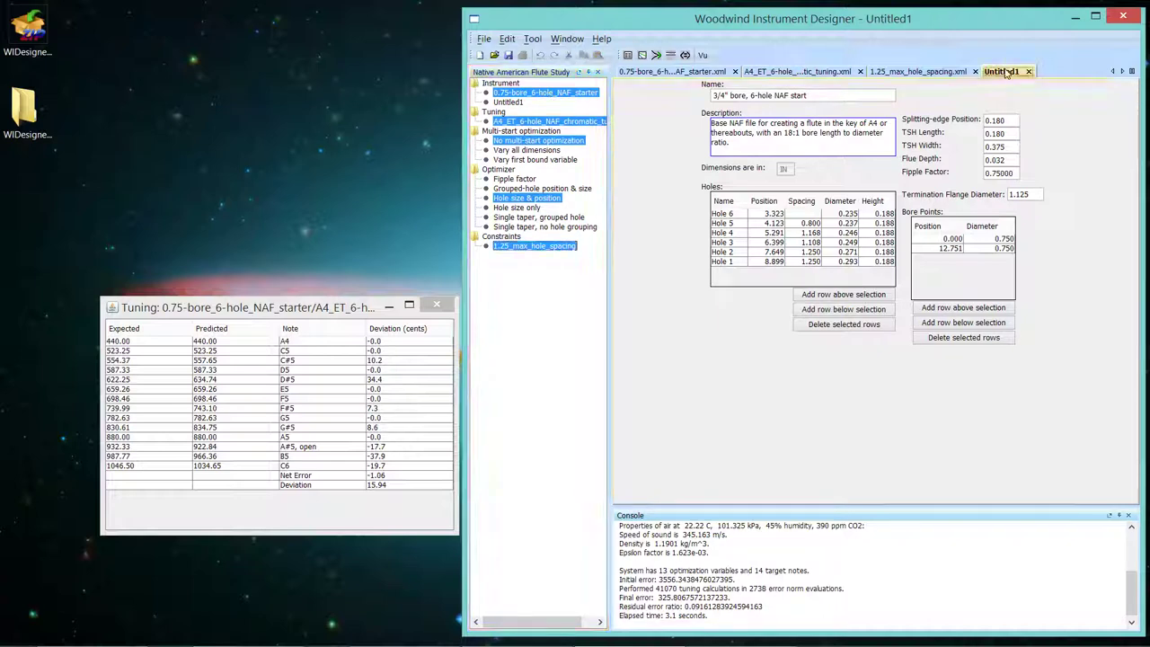
left_click(684, 55)
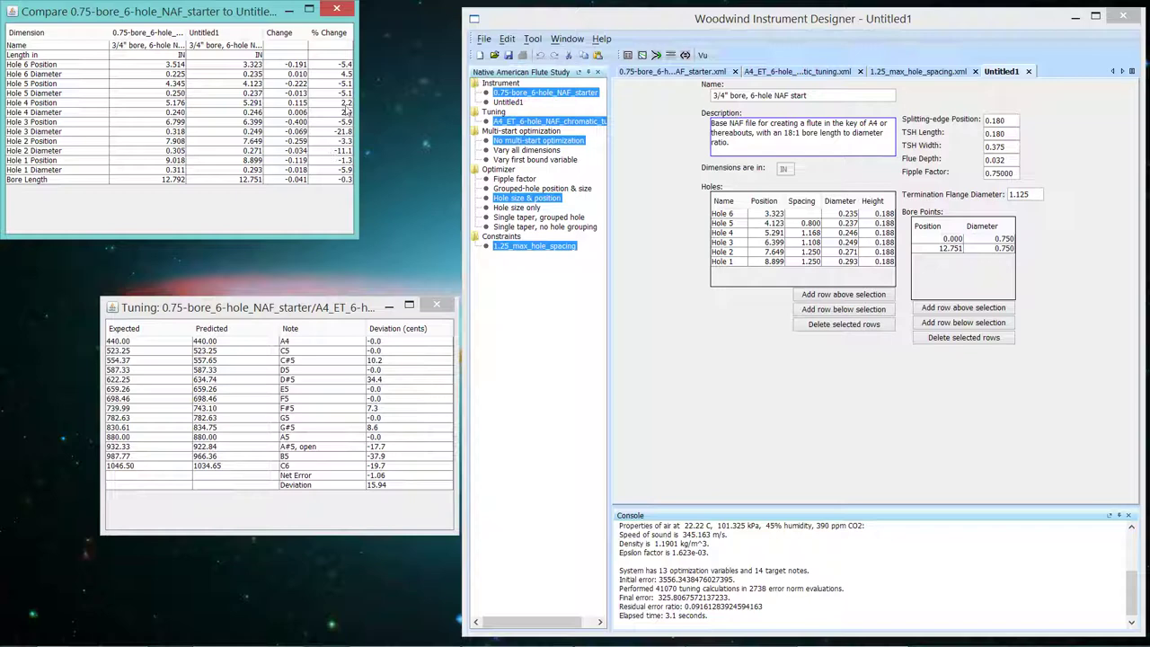
left_click(338, 8)
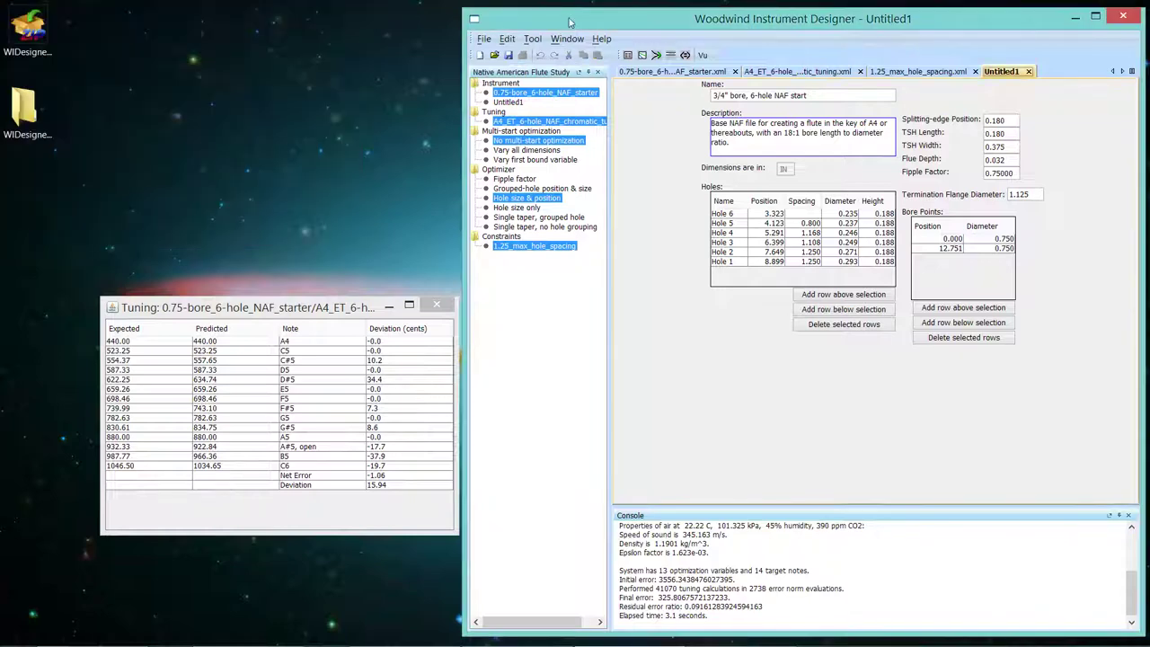
Step: View a sketch of the 0.75-bore starter instrument, make its window slightly taller, and close it
left_click(670, 56)
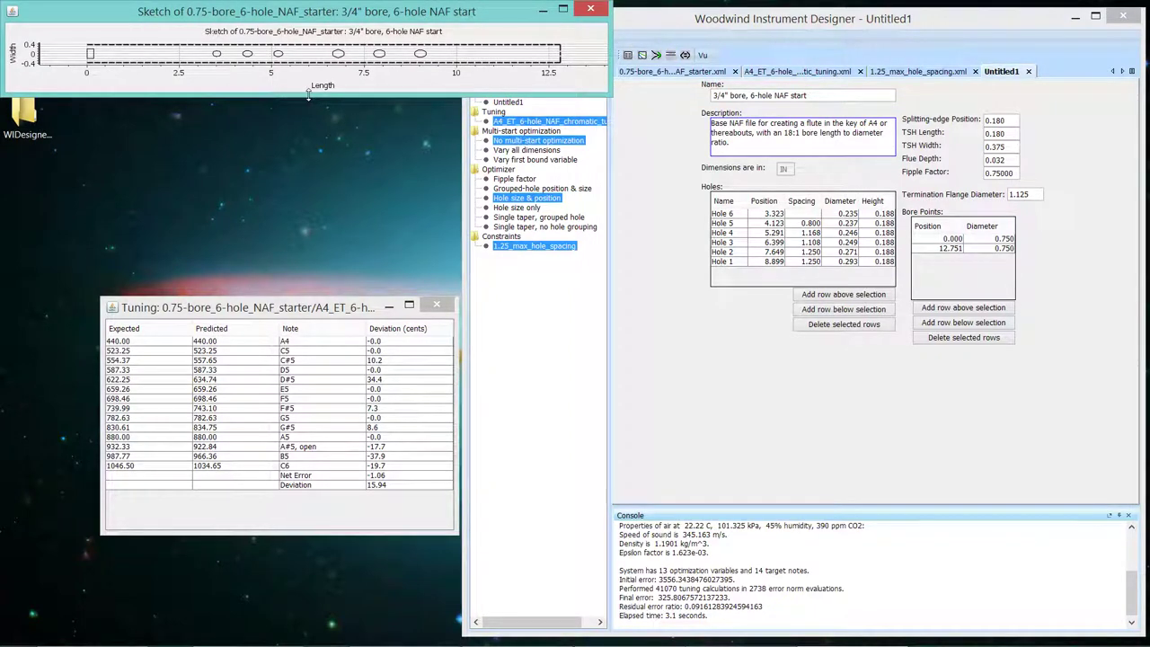
mouse_move(308, 94)
left_mouse_down()
mouse_move(310, 124)
mouse_move(309, 112)
left_mouse_up()
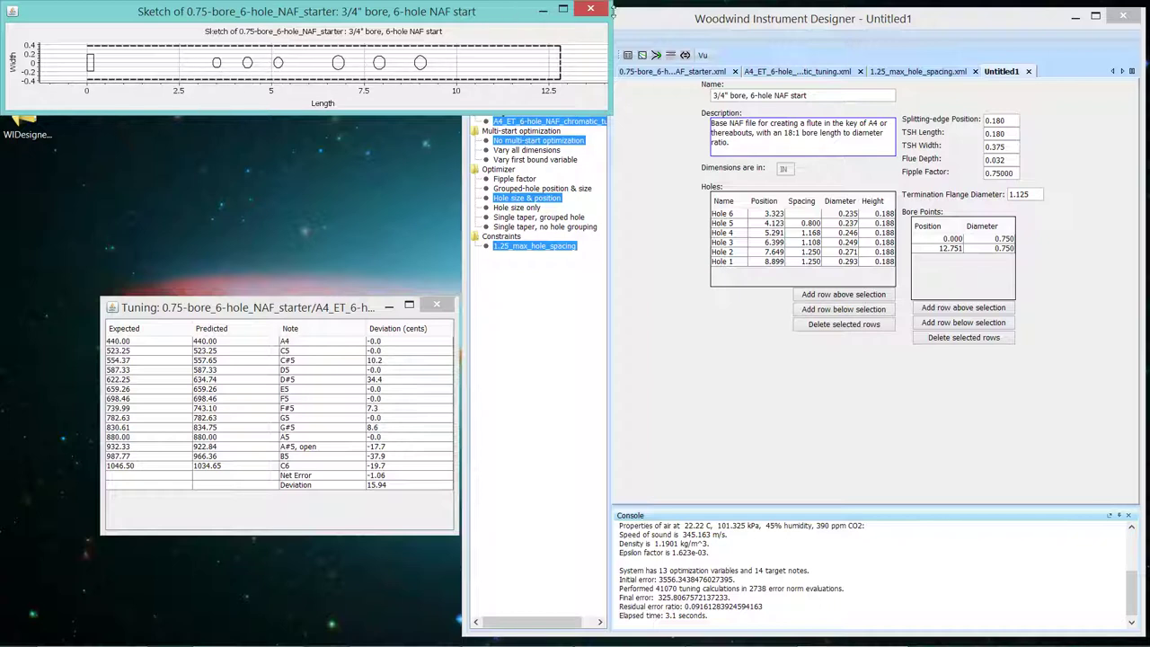
left_click(591, 9)
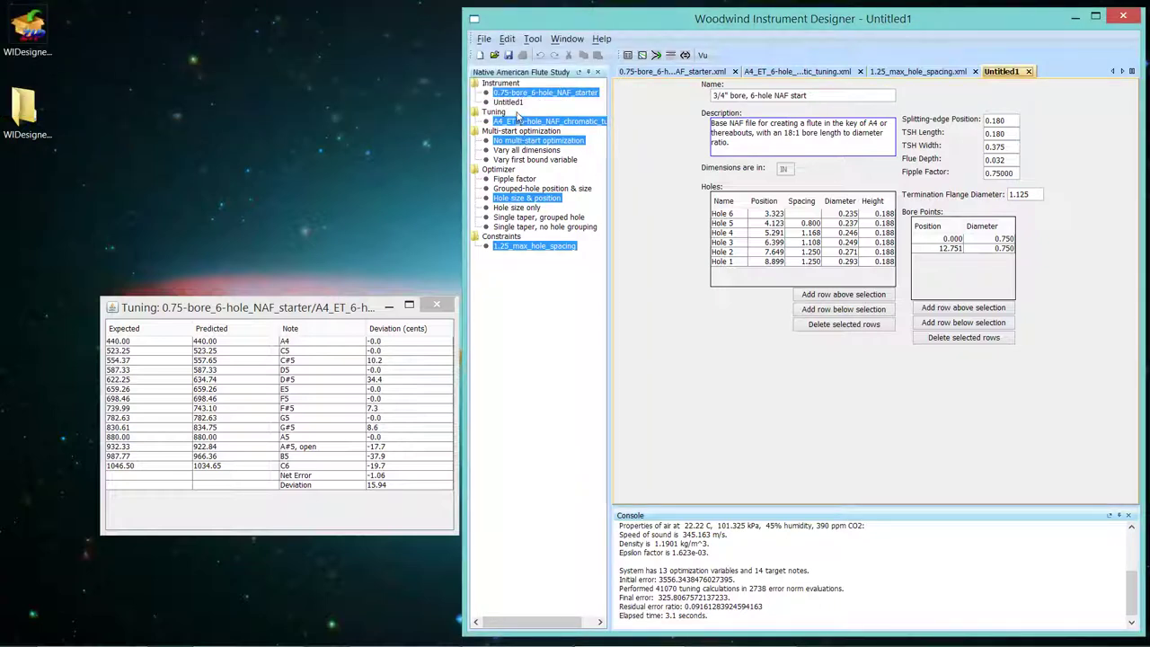
Step: Calculate the tuning of the optimized Untitled1 instrument and place its results table above the starter instrument's table
left_click(532, 39)
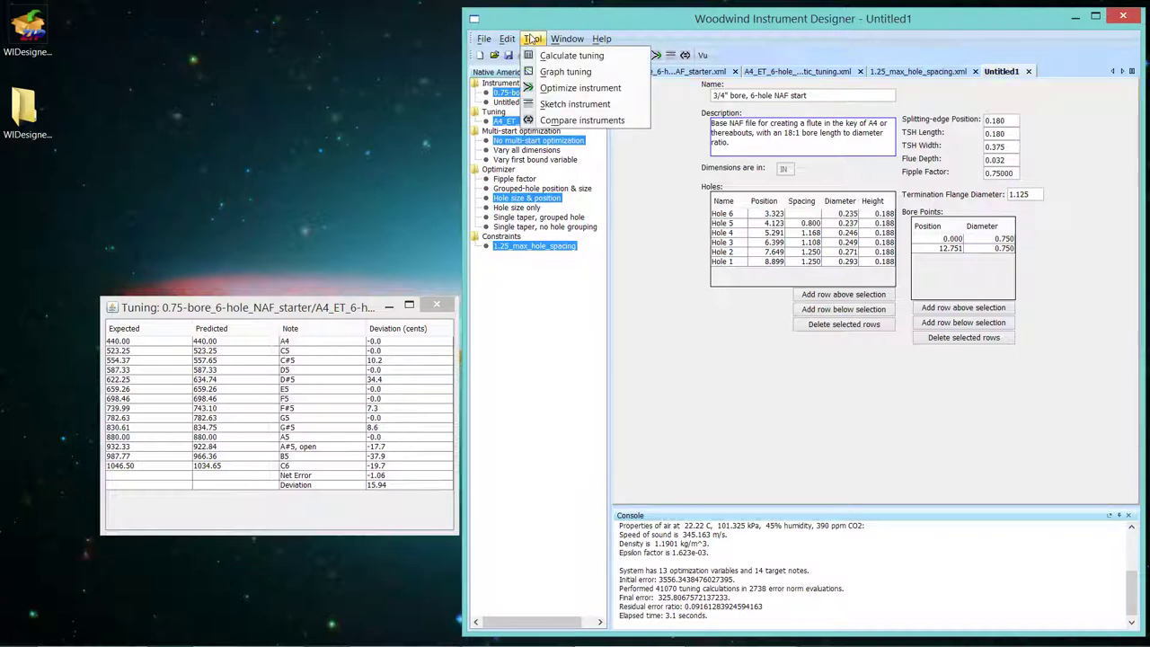
left_click(532, 39)
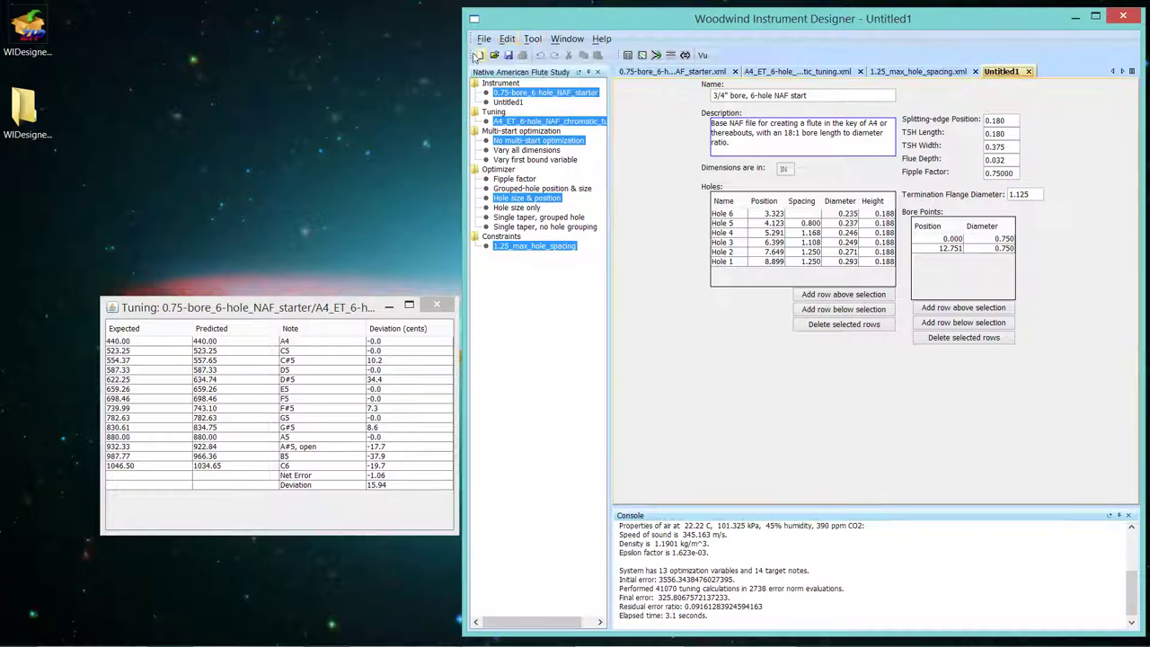
left_click(509, 103)
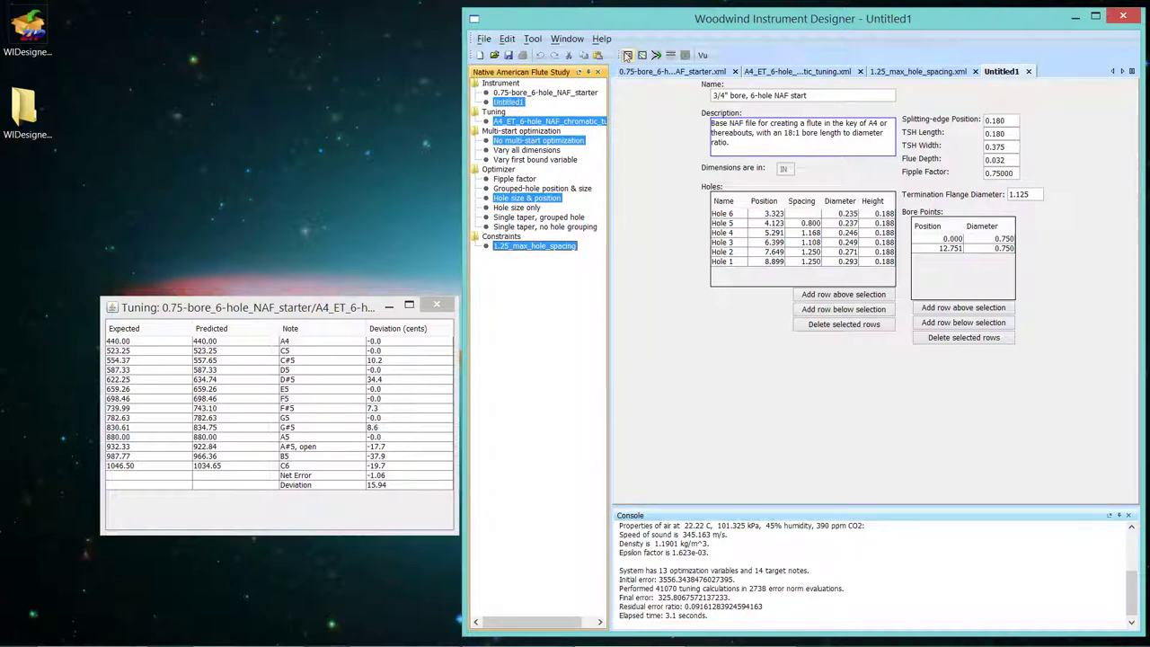
left_click(627, 55)
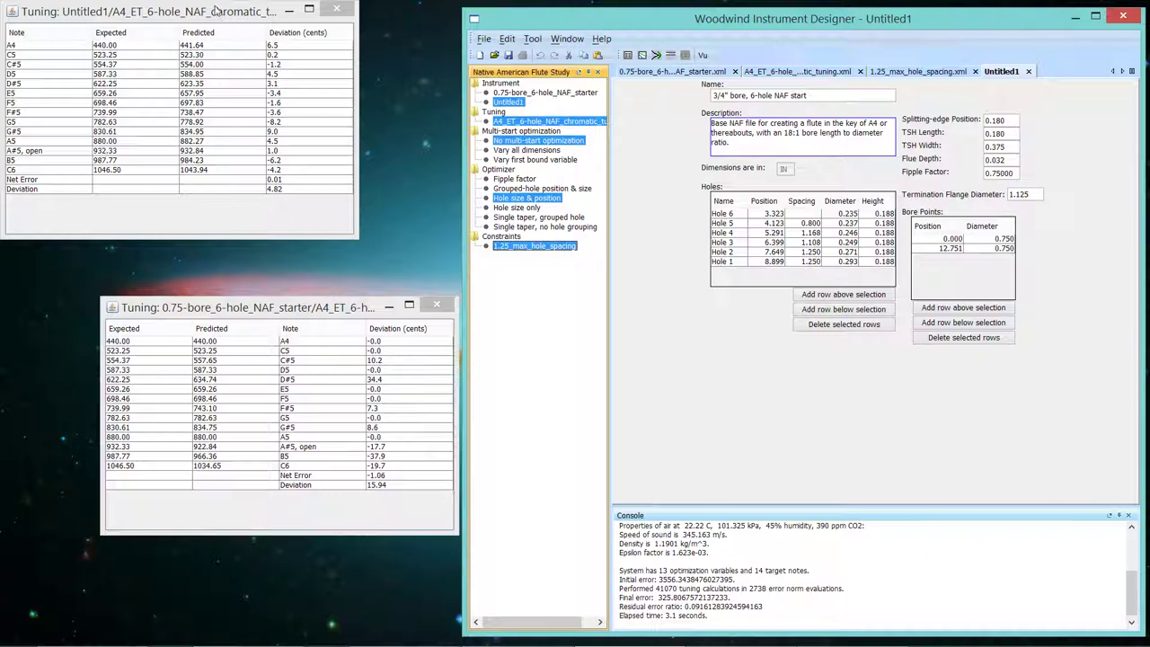
left_click_drag(216, 10, 293, 142)
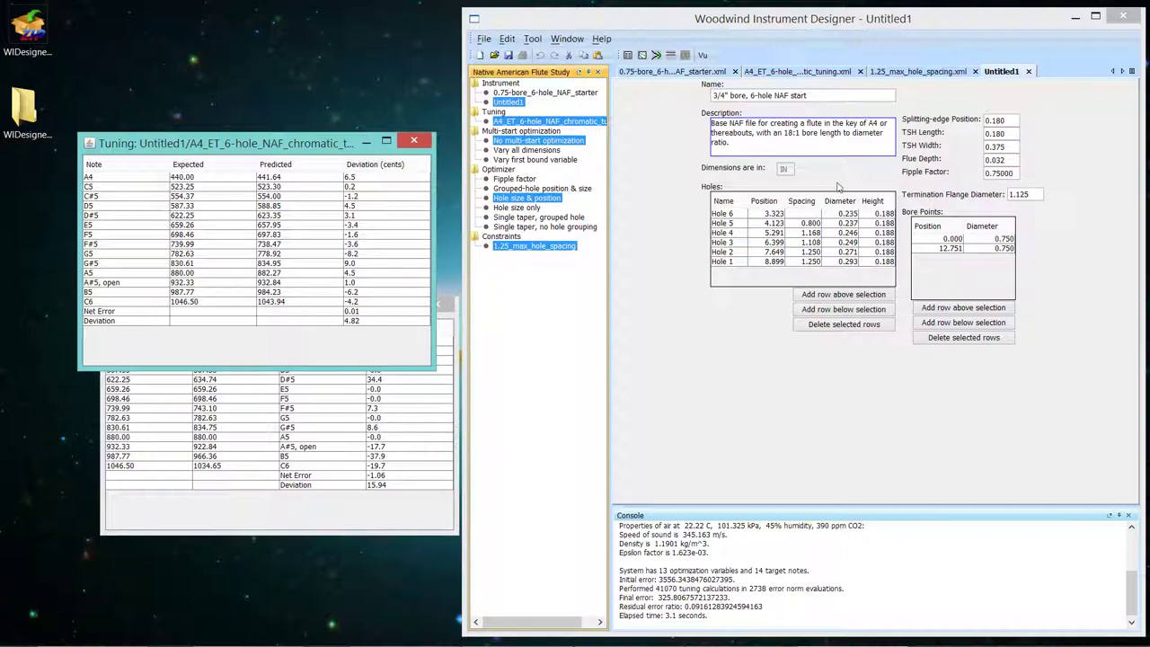
Step: Set the weight of the A4 note to 2 in the A4 chromatic tuning's fingering list
left_click(797, 76)
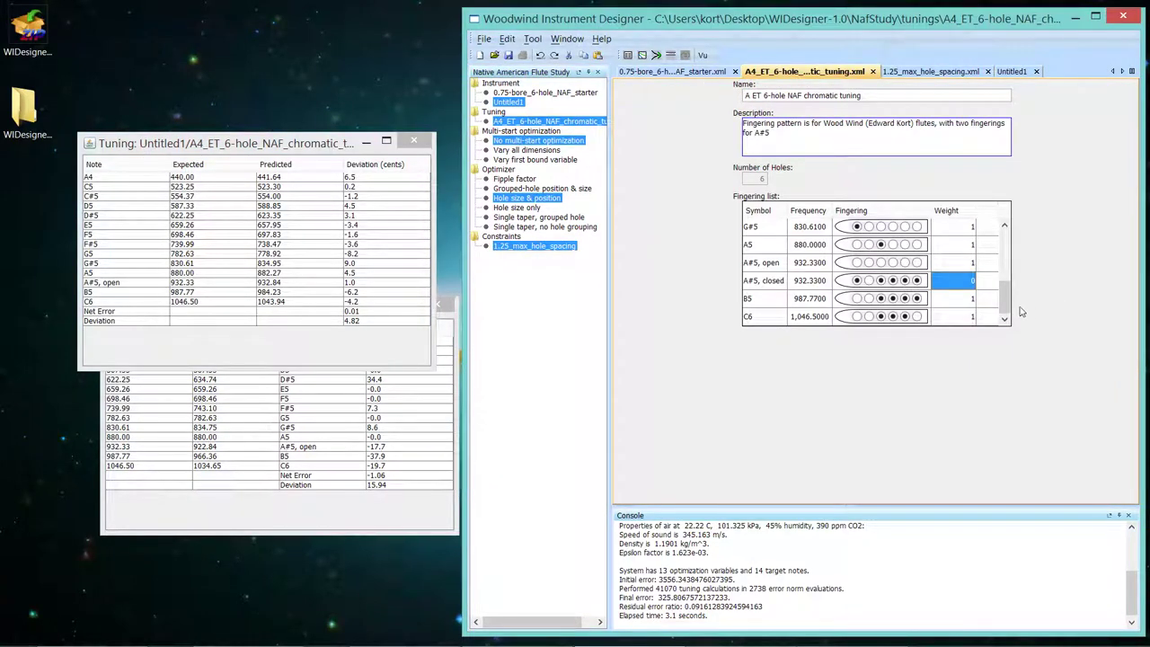
left_click_drag(1010, 311, 1009, 243)
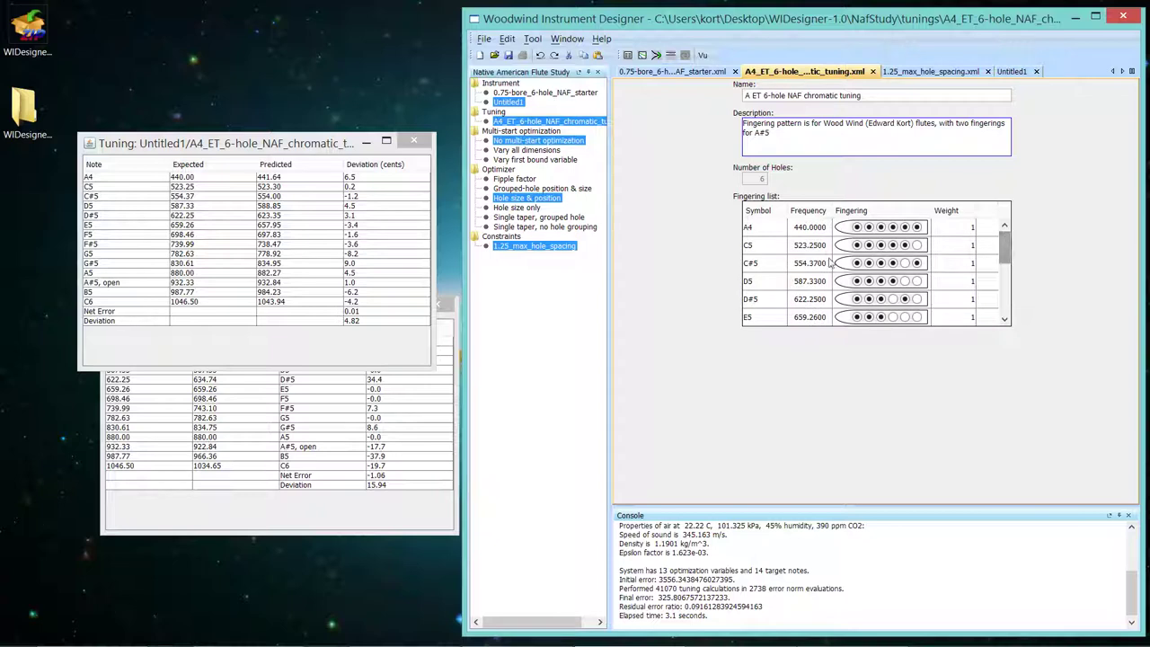
left_click(962, 232)
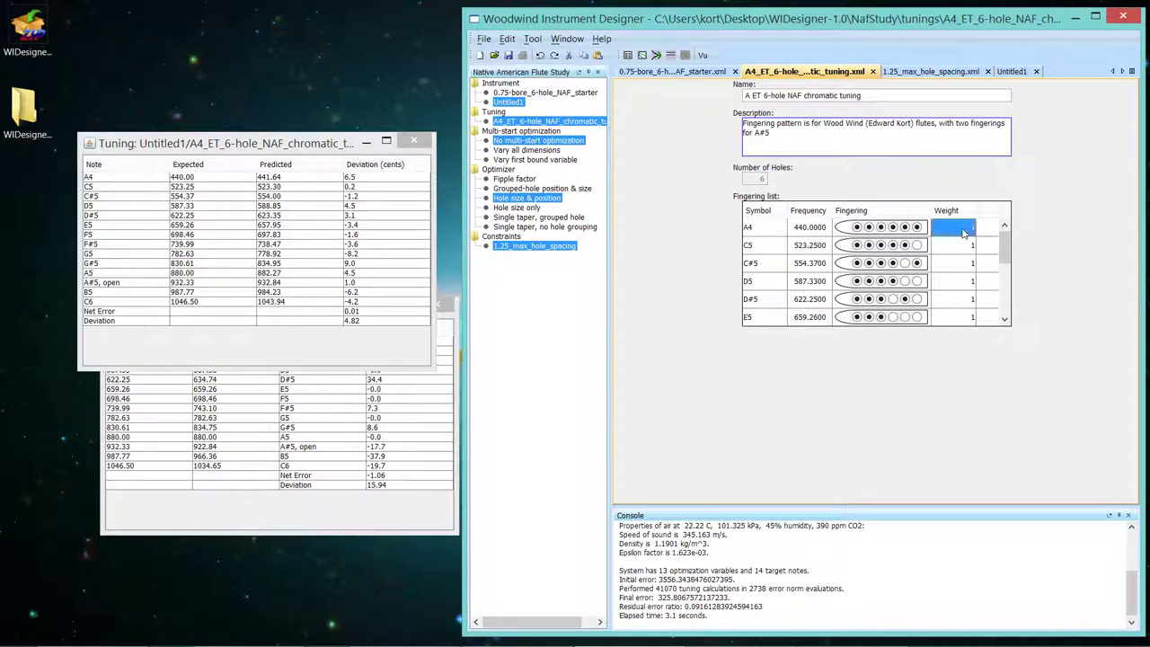
type("2")
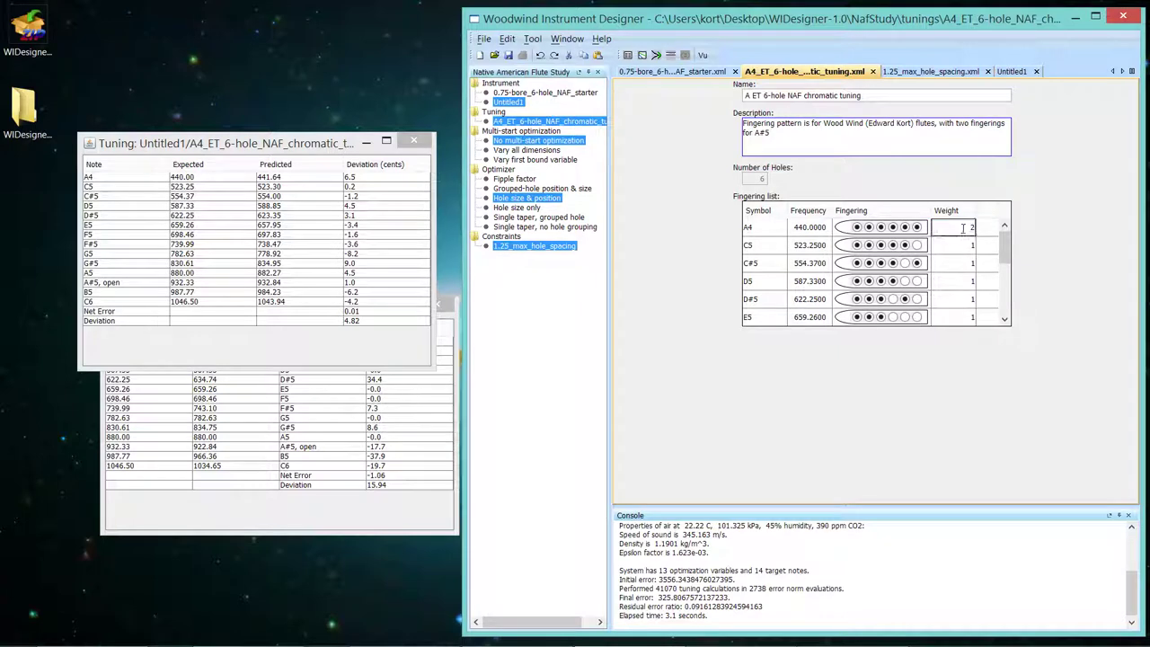
Step: Close the optimized Untitled1 instrument and optimize the 0.75-bore starter instrument again with the weighted tuning
left_click(1036, 71)
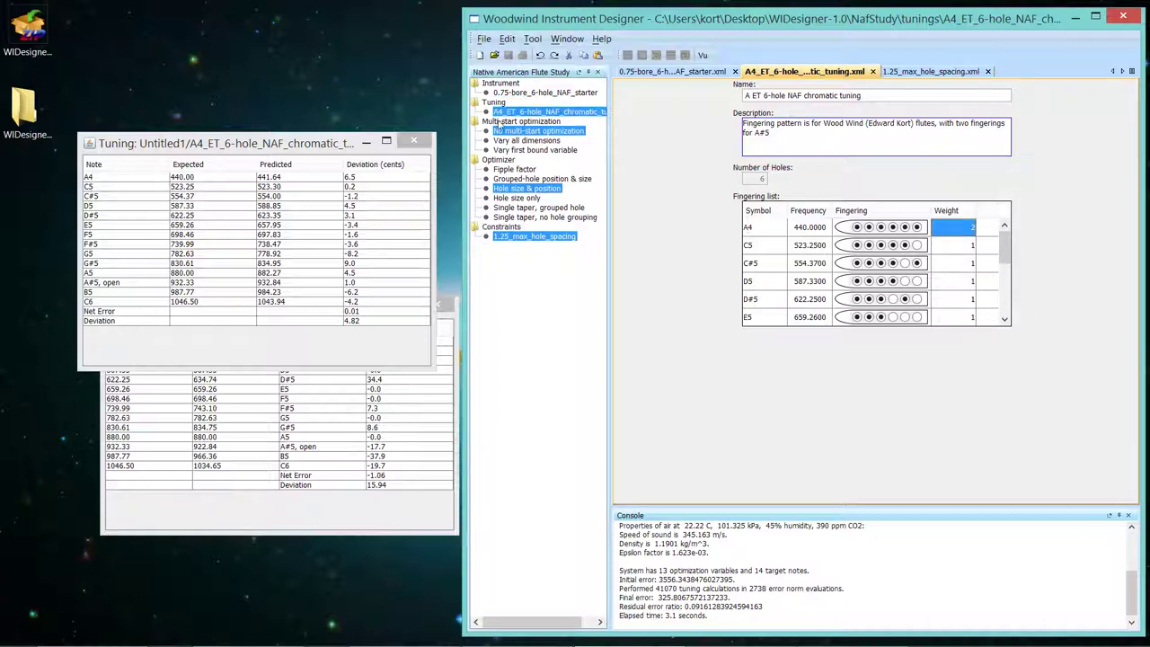
left_click(530, 94)
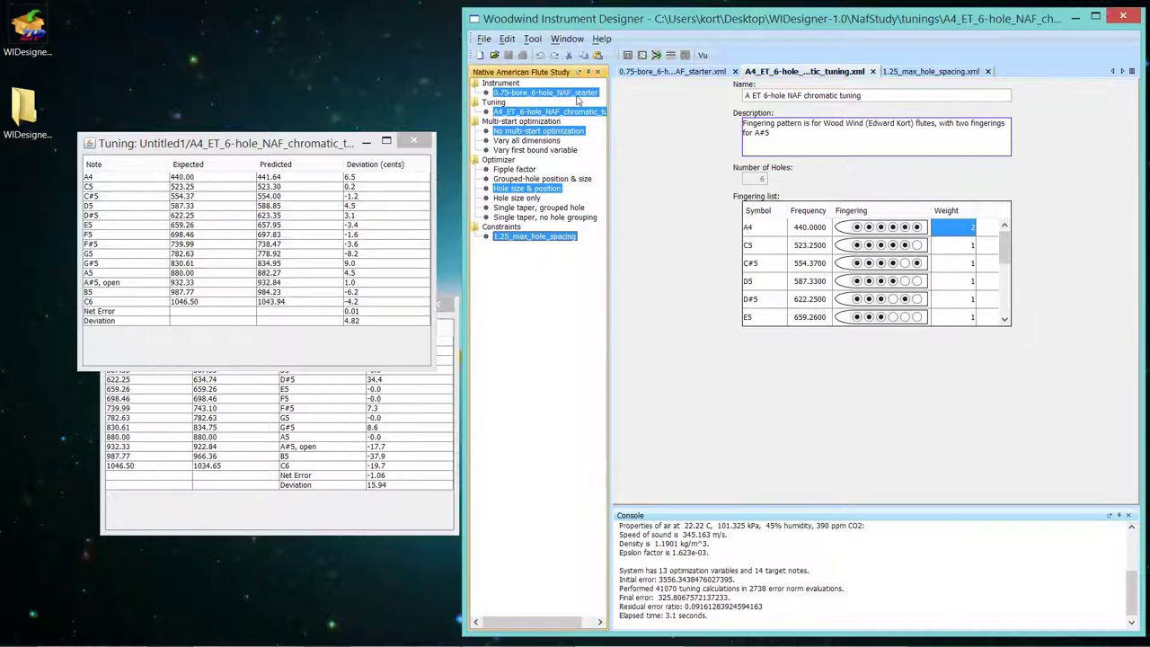
left_click(657, 55)
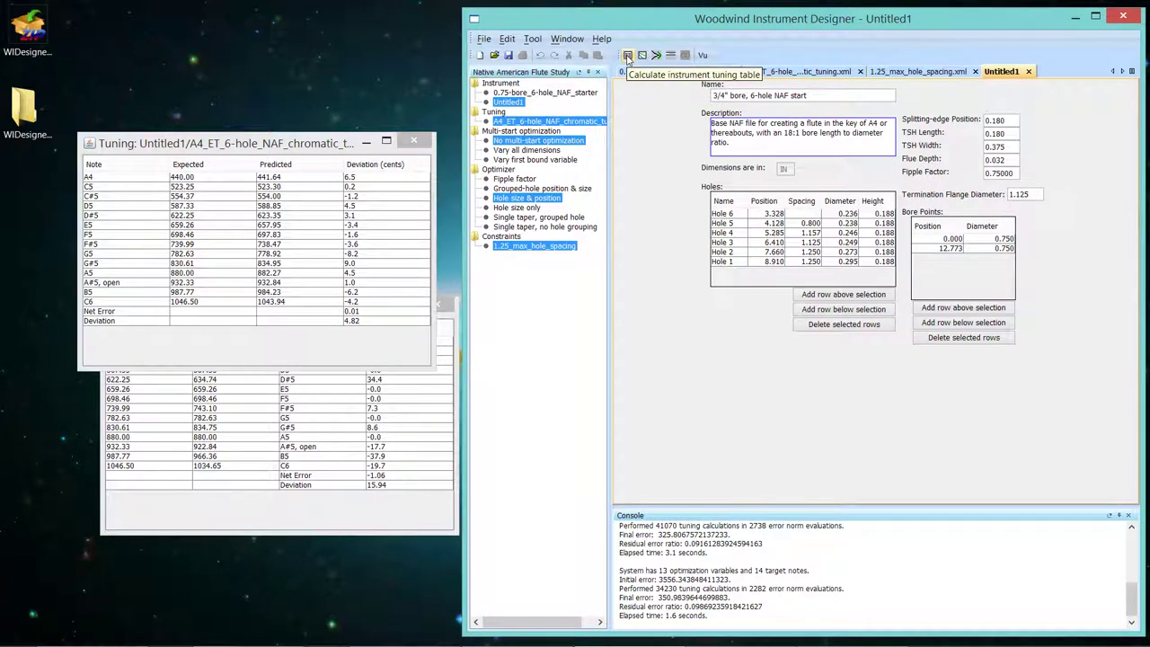
Step: Calculate the re-optimized instrument's tuning alongside the earlier result tables, and view an enlarged sketch of the instrument
left_click(628, 56)
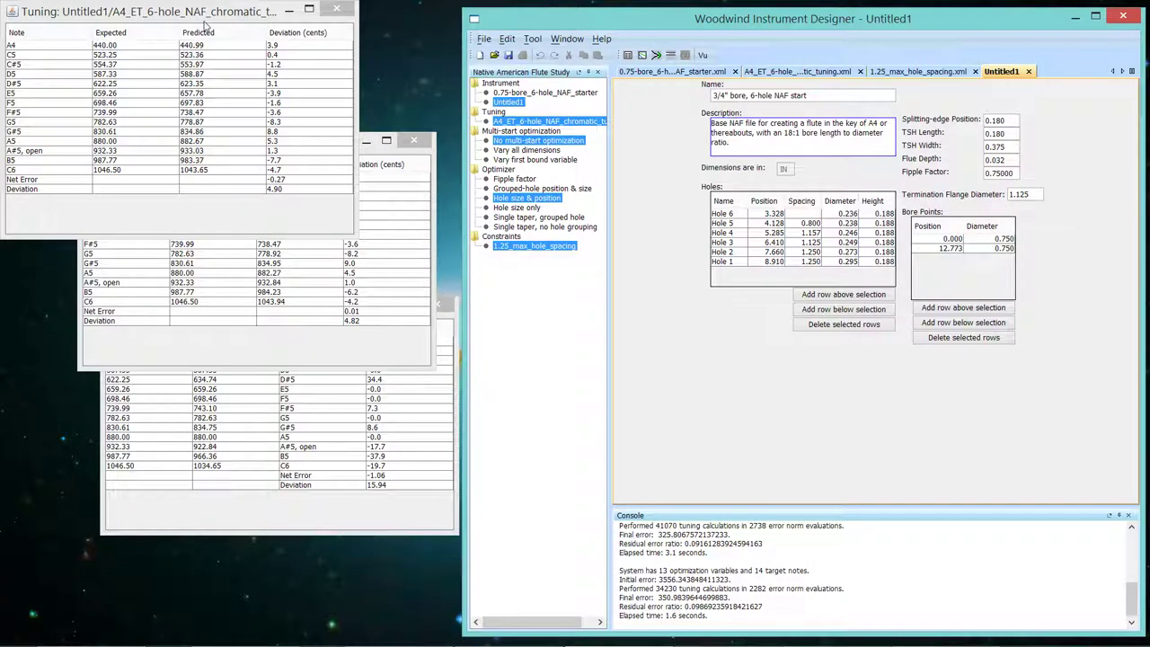
left_click_drag(199, 20, 248, 277)
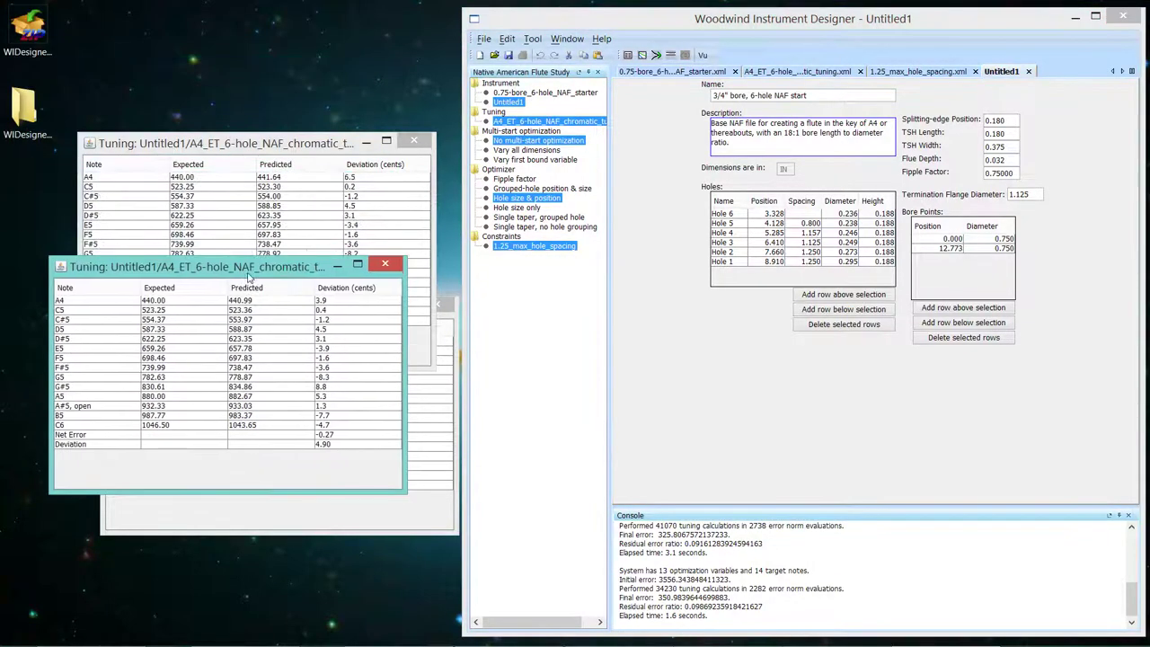
left_click(670, 56)
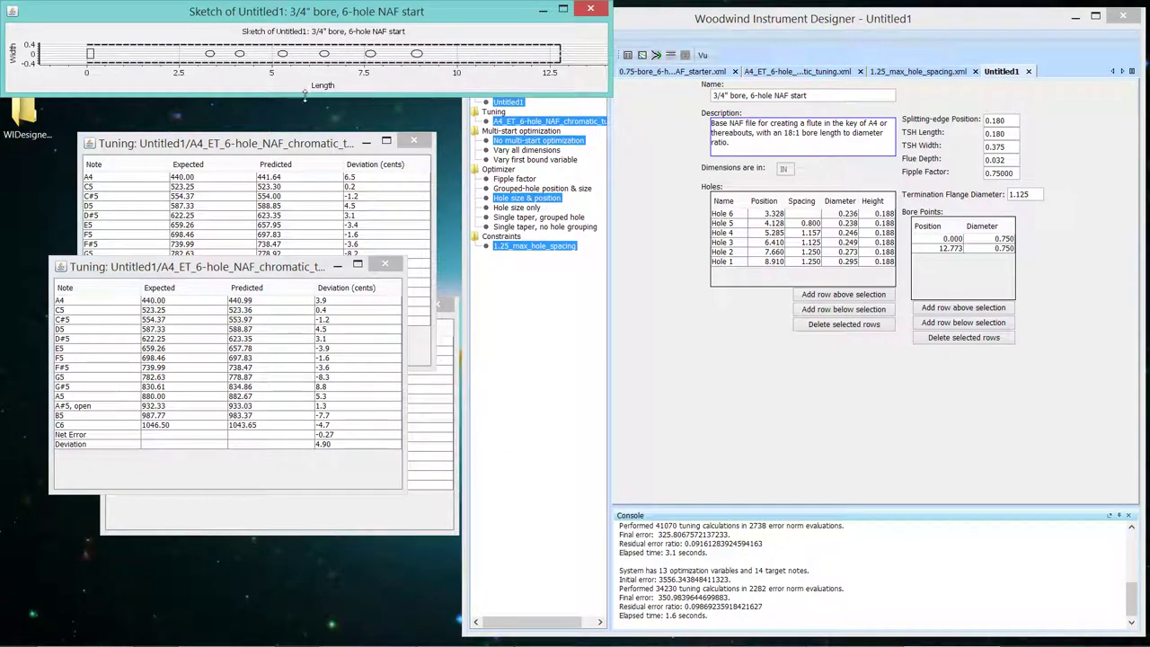
mouse_move(305, 93)
left_mouse_down()
mouse_move(306, 187)
mouse_move(306, 157)
left_mouse_up()
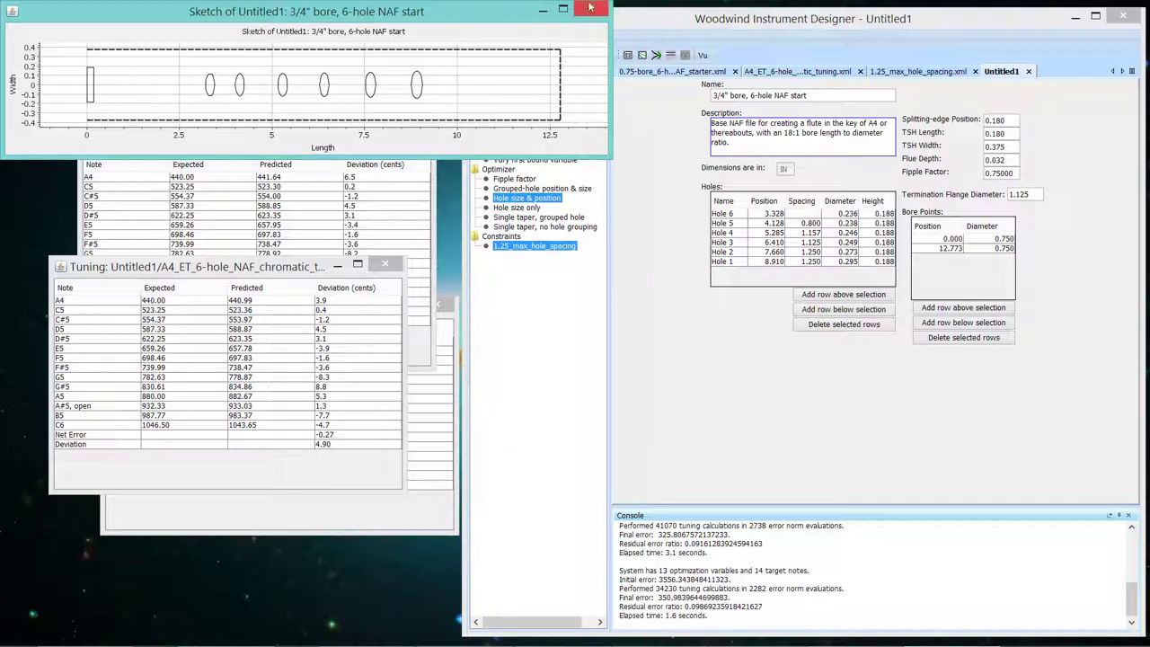
left_click(591, 10)
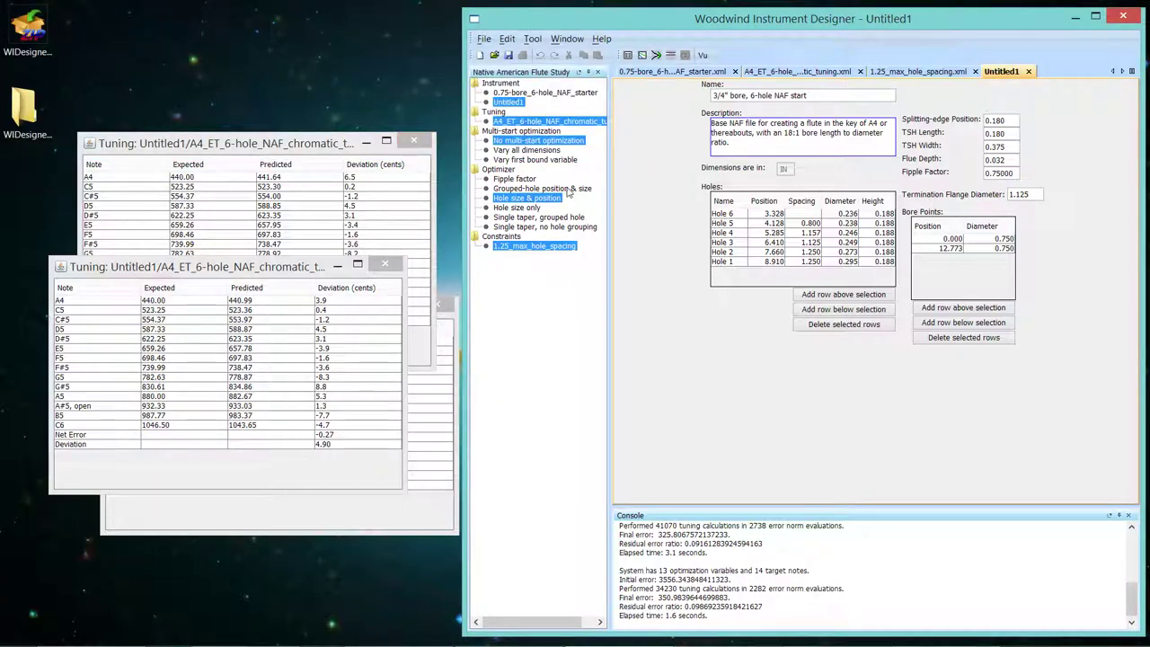
Step: Select the Grouped-hole position & size optimizer and open its six-hole constraints file 2-group_1.25_max_spacing.xml
mouse_move(569, 190)
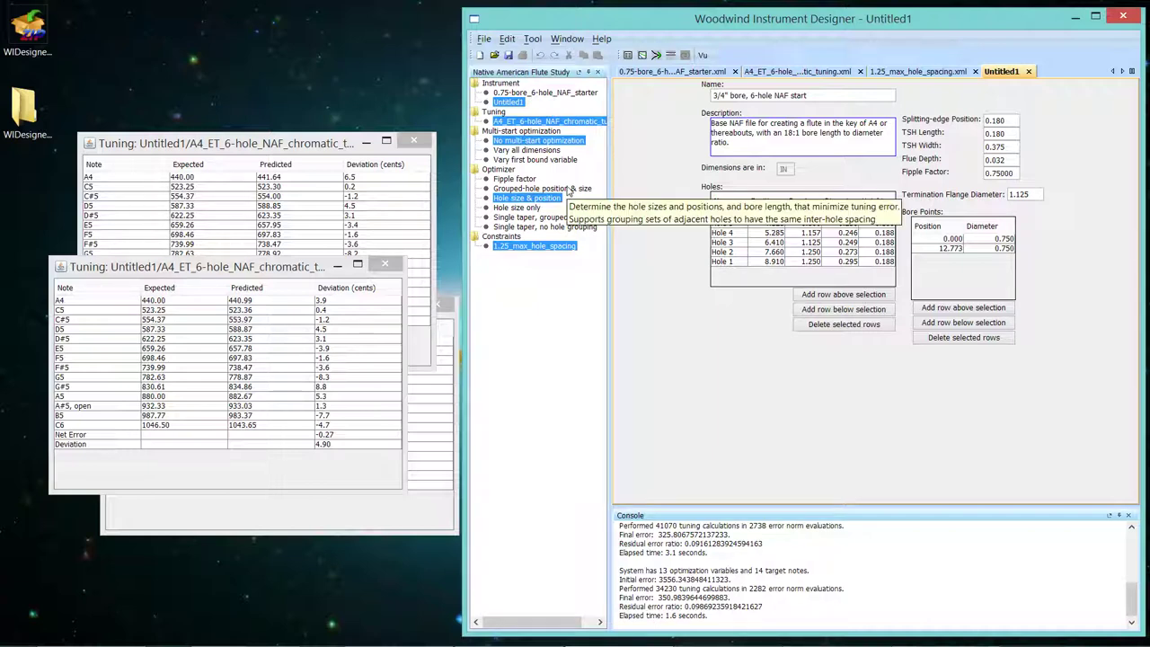
left_click(568, 188)
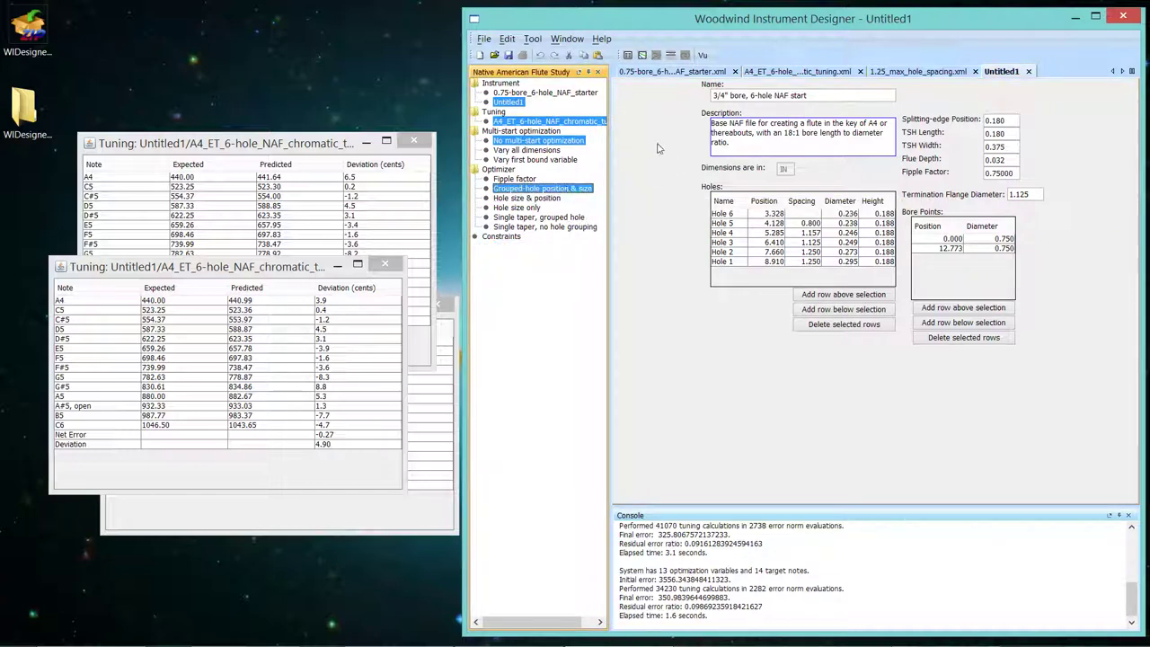
left_click(483, 41)
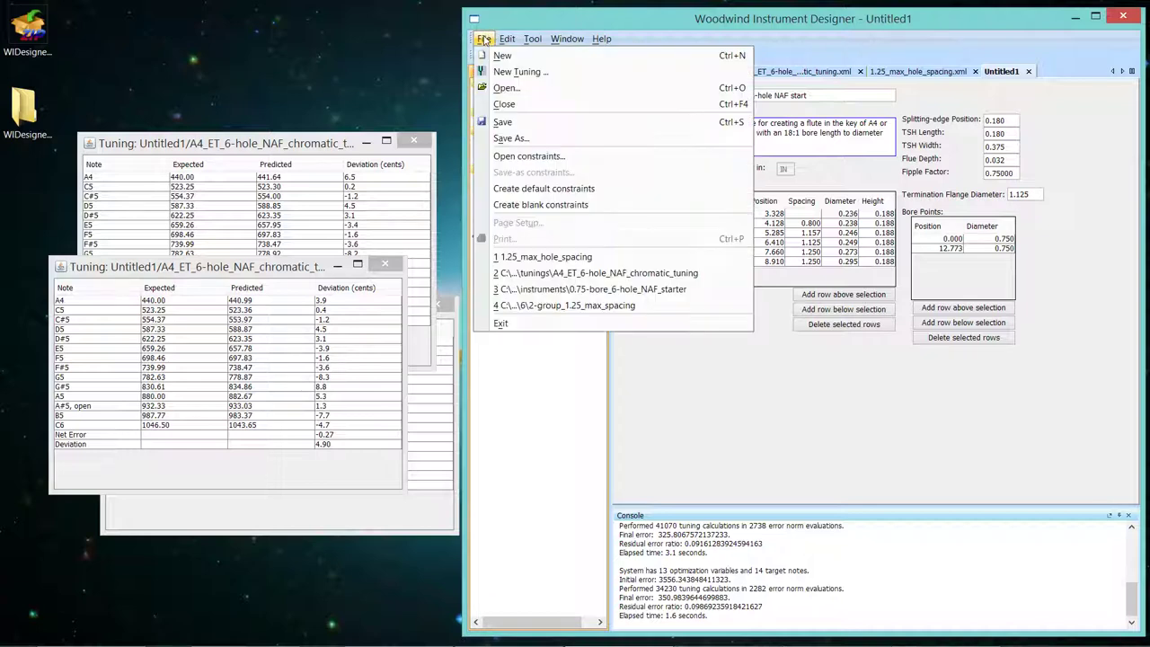
left_click(522, 157)
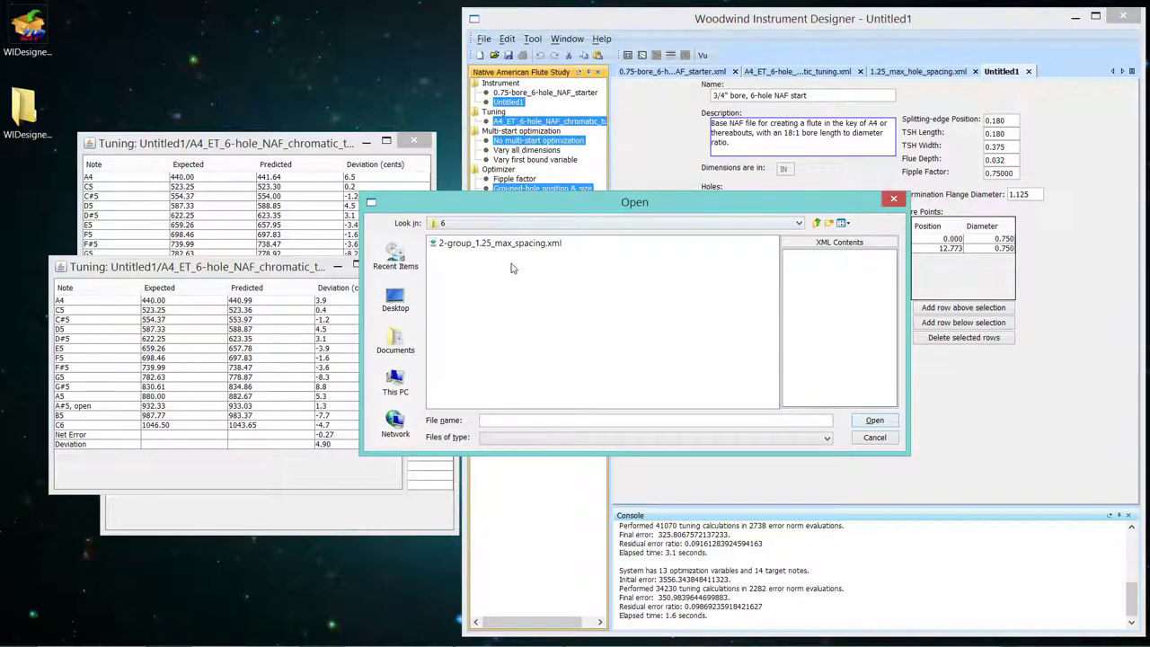
left_click(482, 247)
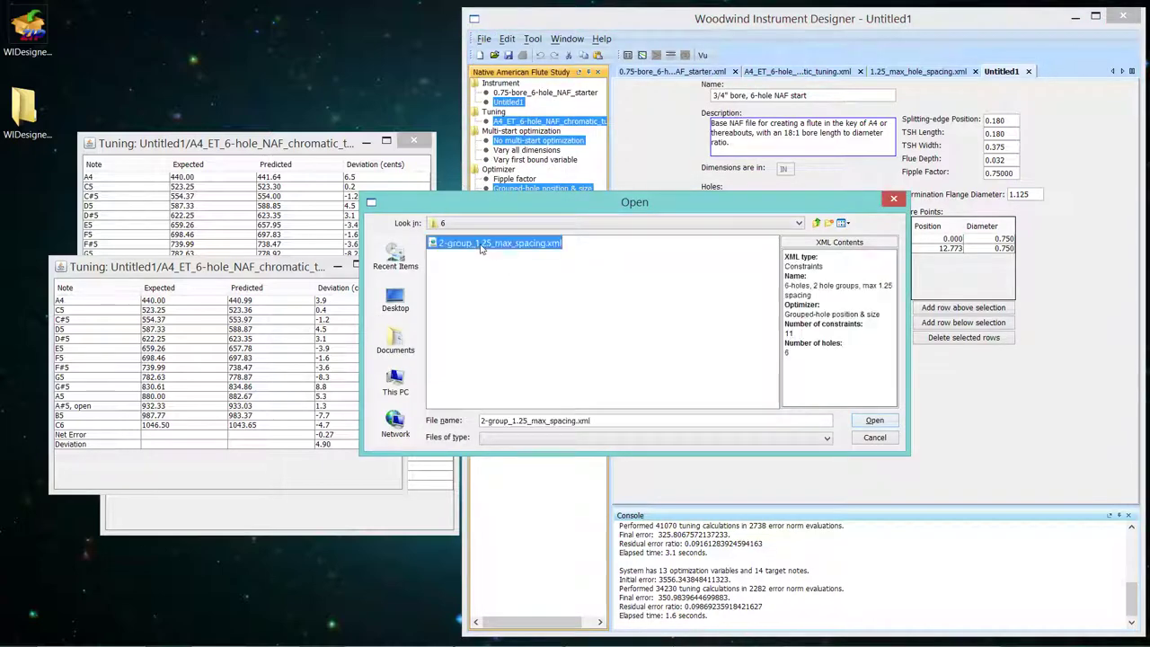
left_click(873, 422)
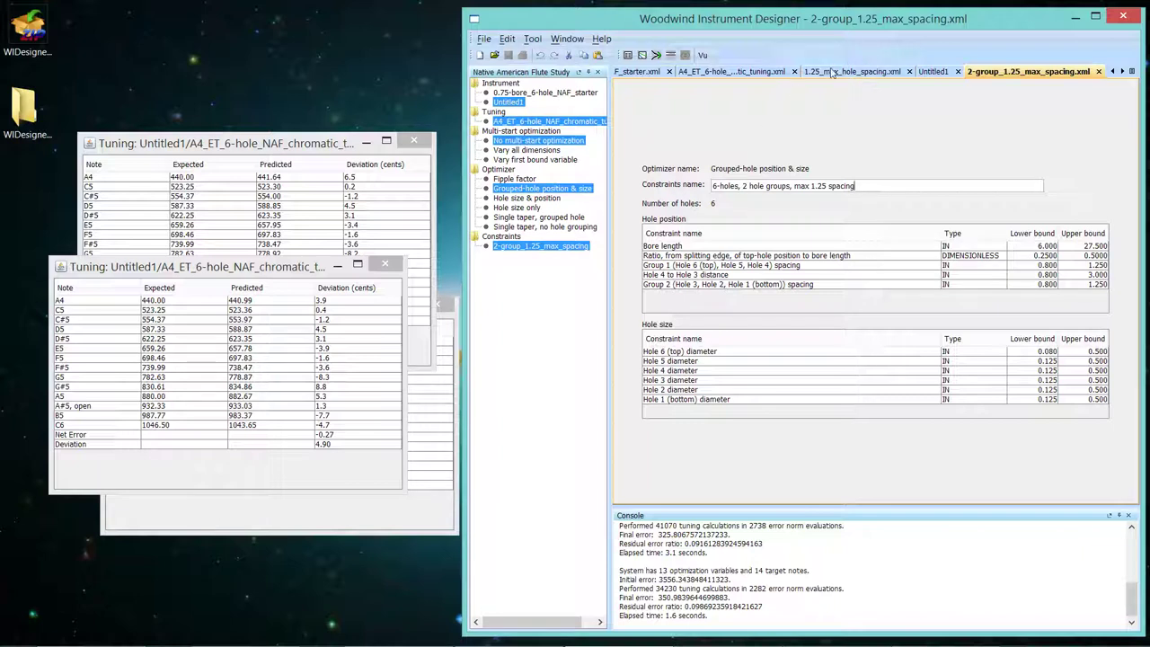
Step: Reset the weight of the A4 note to 1 in the A4 chromatic tuning's fingering list
left_click(754, 74)
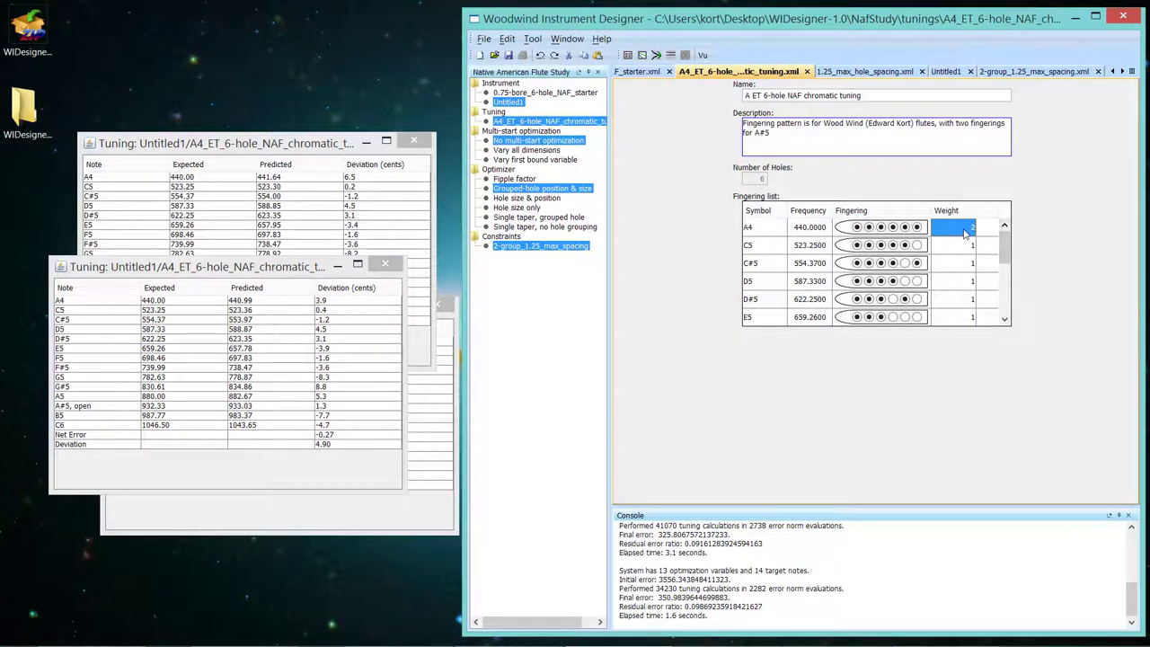
left_click(966, 234)
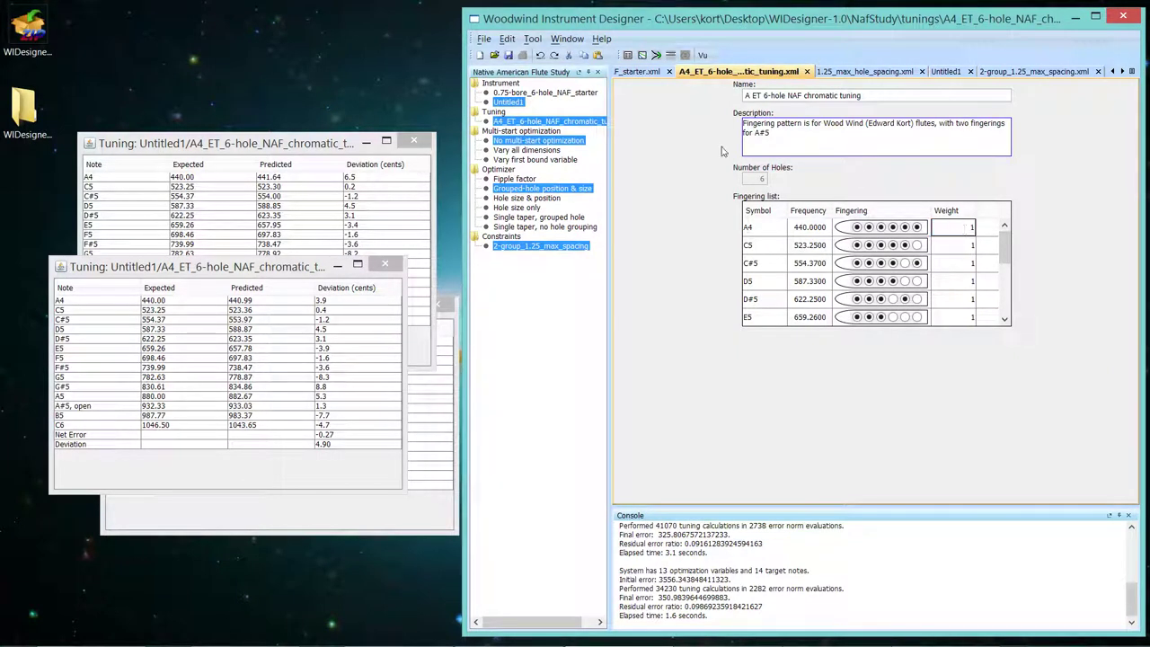
Step: Optimize the Untitled1 instrument with the Grouped-hole position & size optimizer and view an enlarged sketch of the optimized instrument
left_click(656, 55)
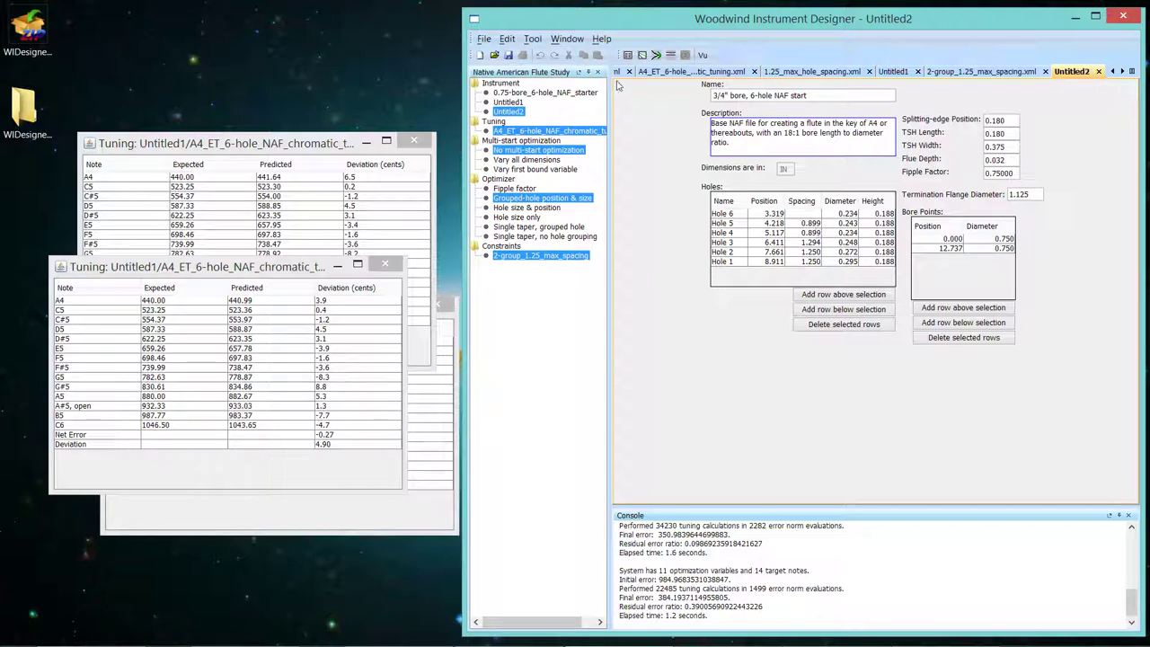
left_click(671, 56)
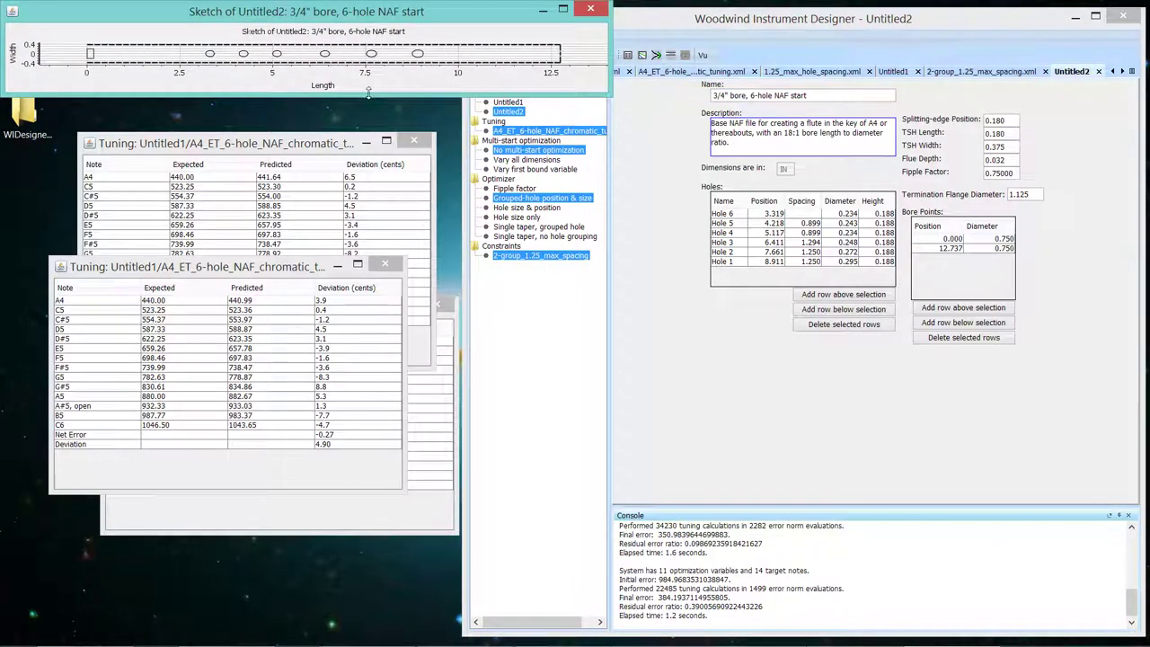
left_click_drag(369, 92, 369, 112)
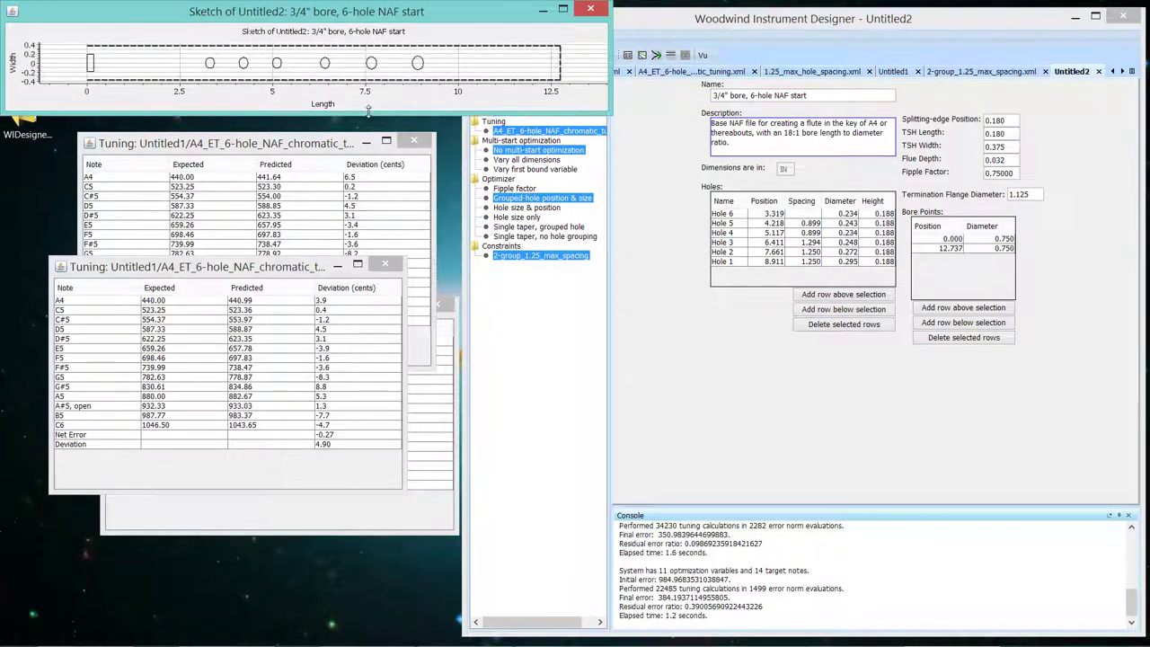
left_click(591, 10)
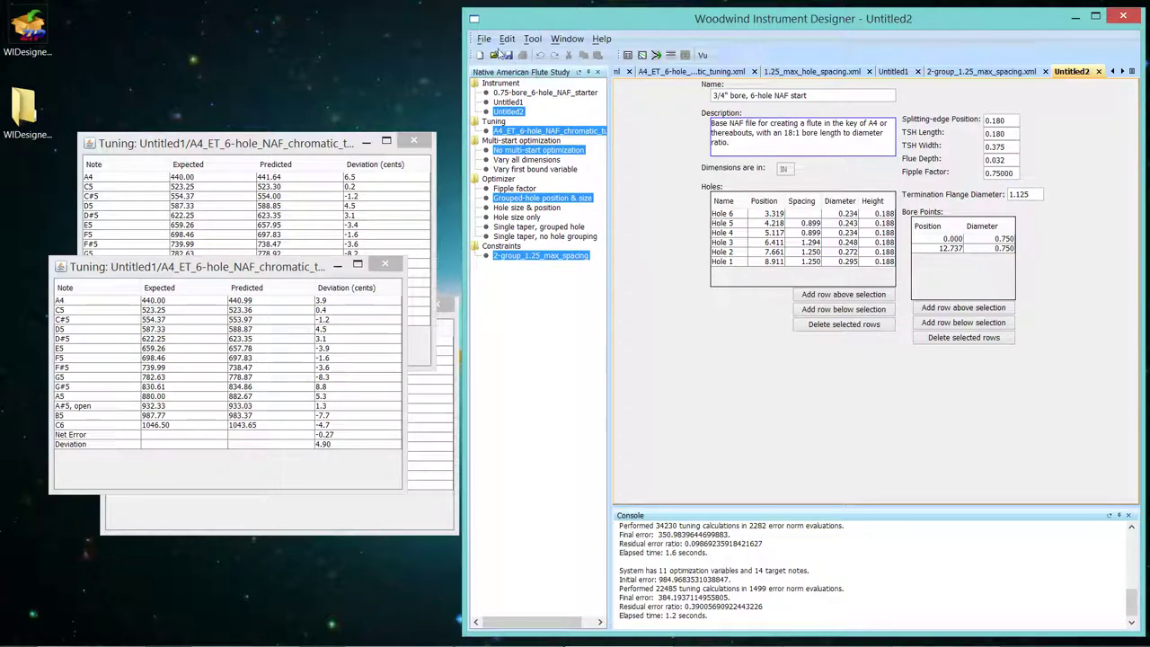
Step: Calculate the optimized Untitled2 instrument's tuning, then close the tuning table and the Untitled2 instrument
left_click(627, 55)
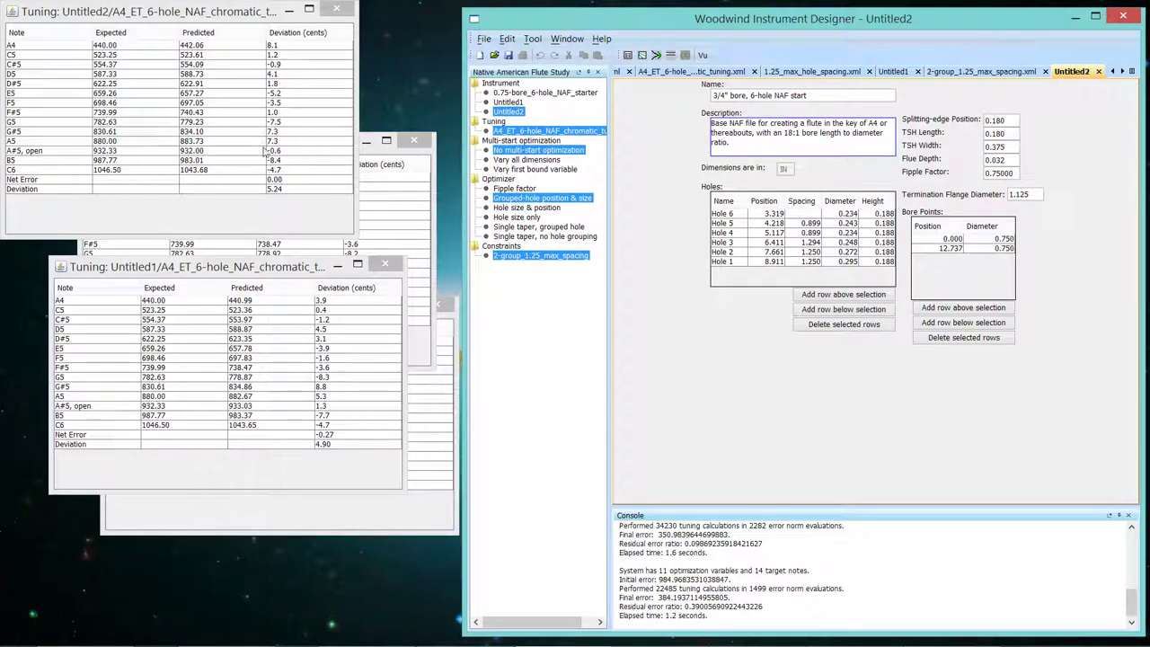
left_click(339, 11)
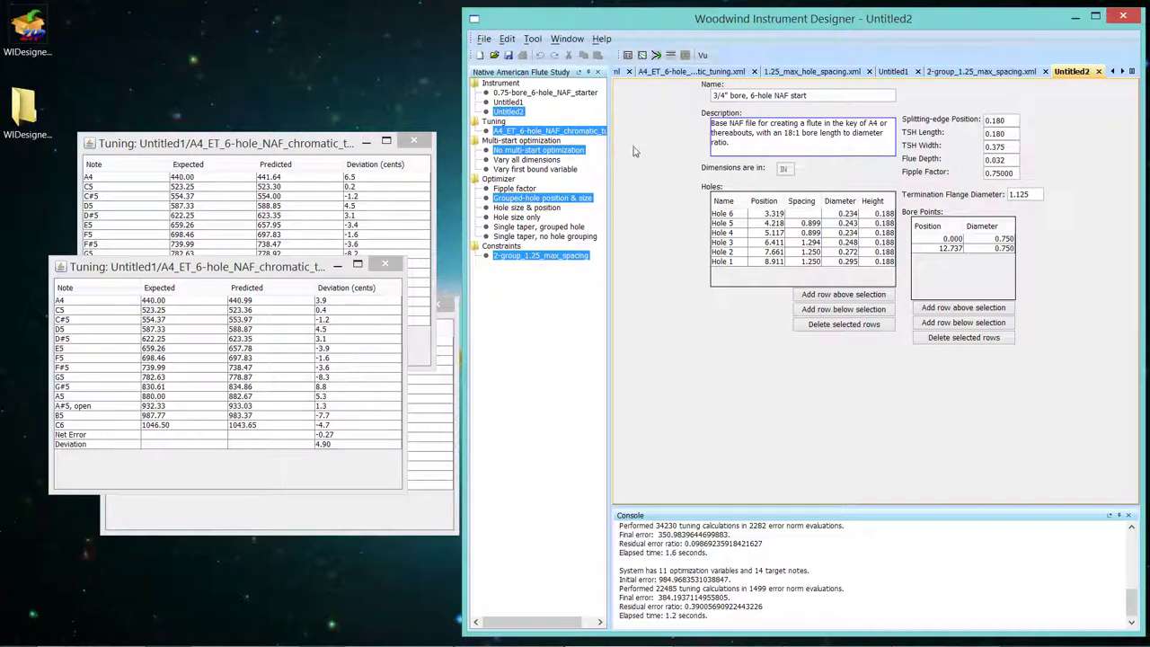
left_click(1099, 72)
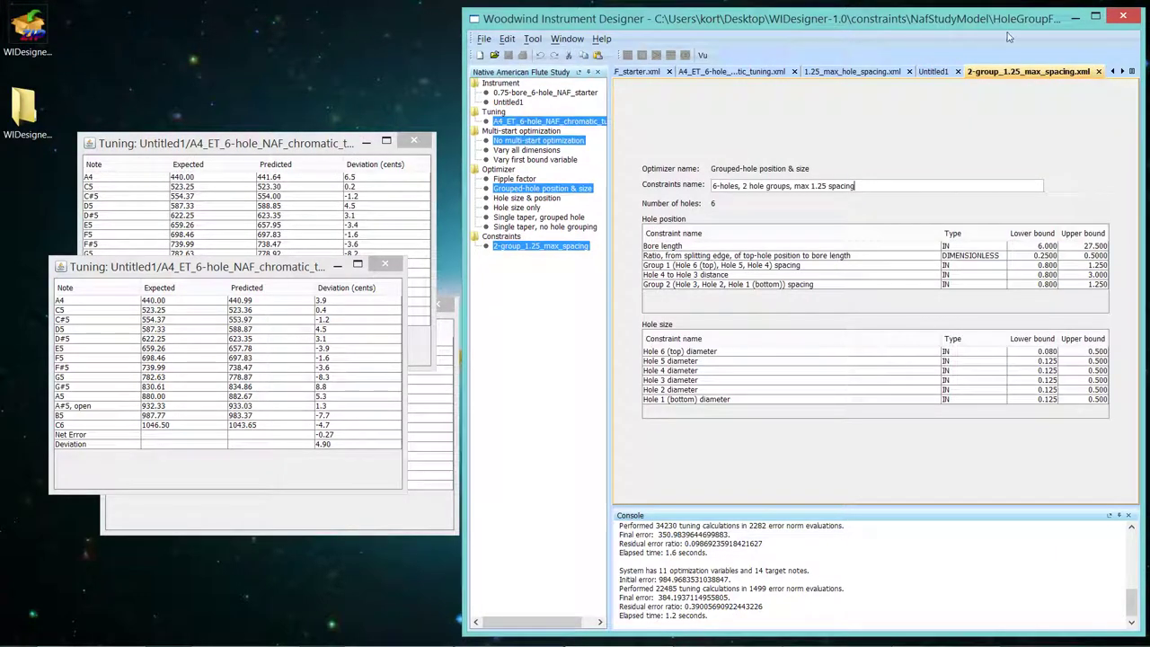
Step: Set the weights of the A4 and A5 notes to 3 in the A4 chromatic tuning's fingering list
left_click(723, 75)
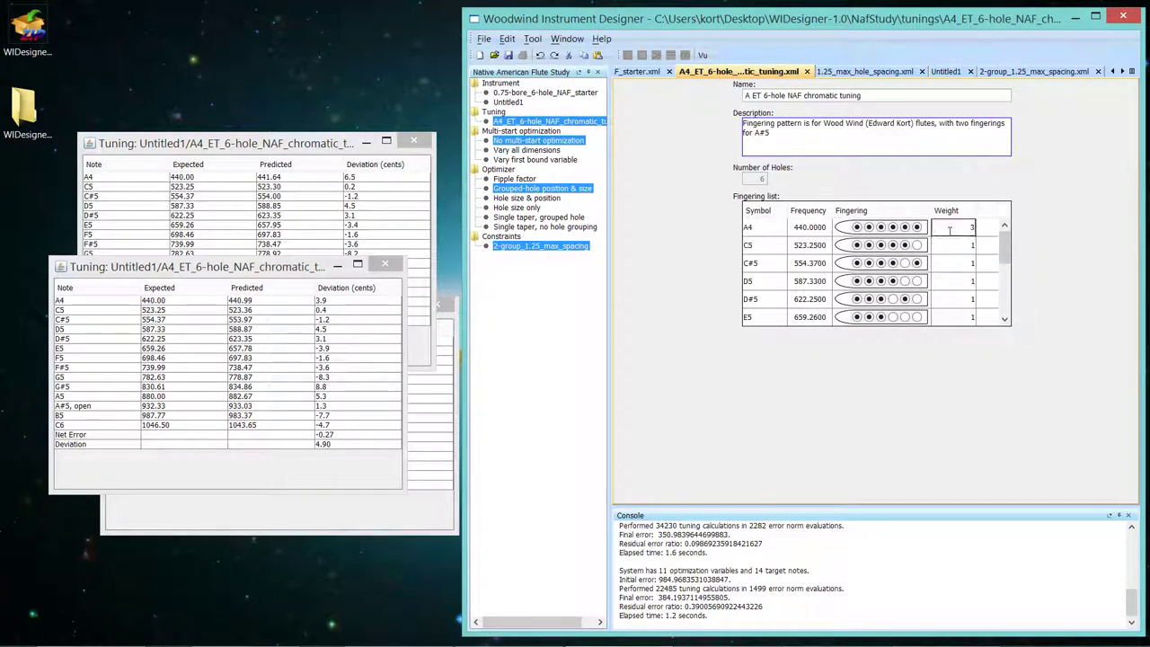
left_click_drag(1004, 250, 1008, 298)
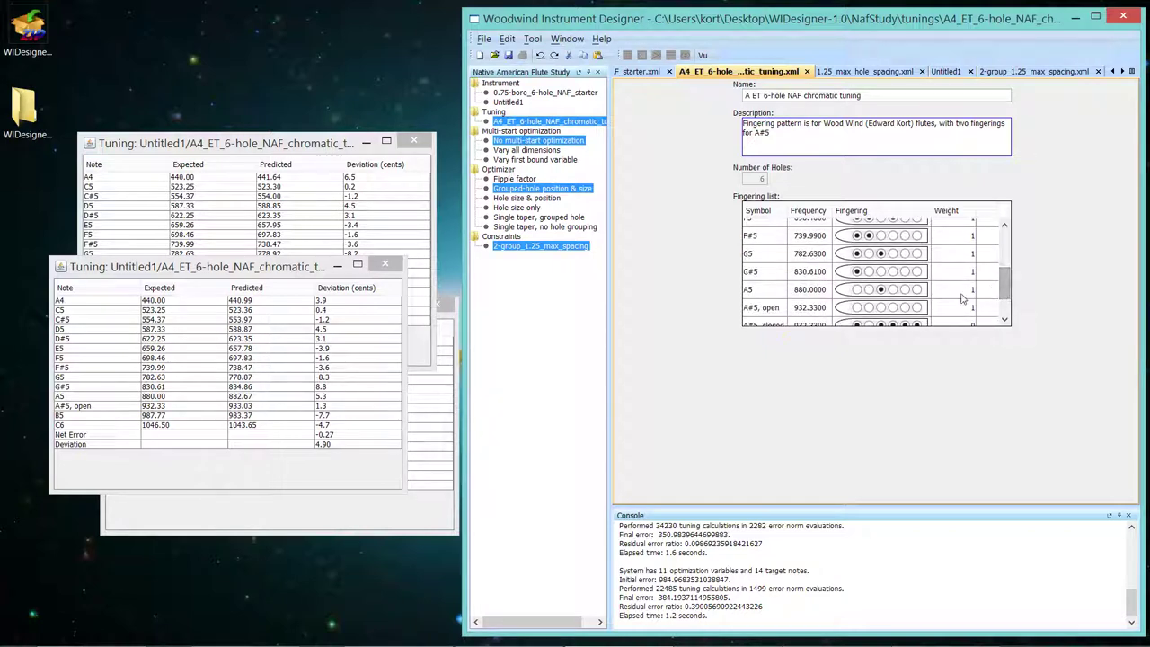
left_click(959, 289)
type("3")
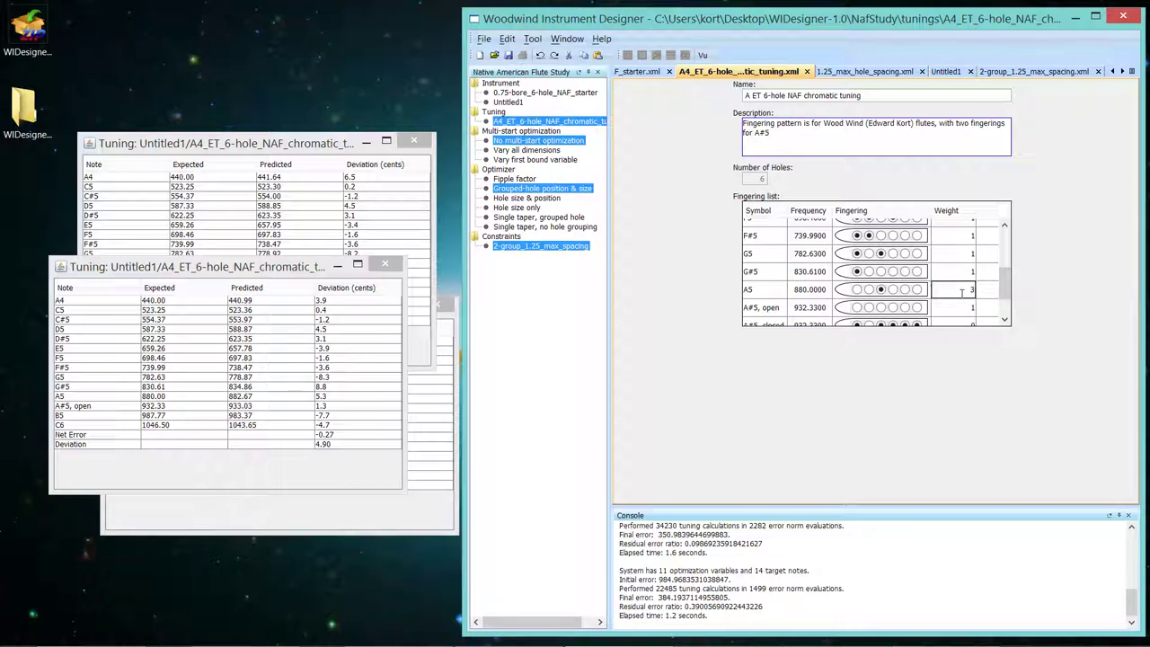
Step: Optimize the 0.75-bore starter instrument with the grouped-hole optimizer and the weighted tuning, and view a sketch of the optimized instrument
left_click(529, 93)
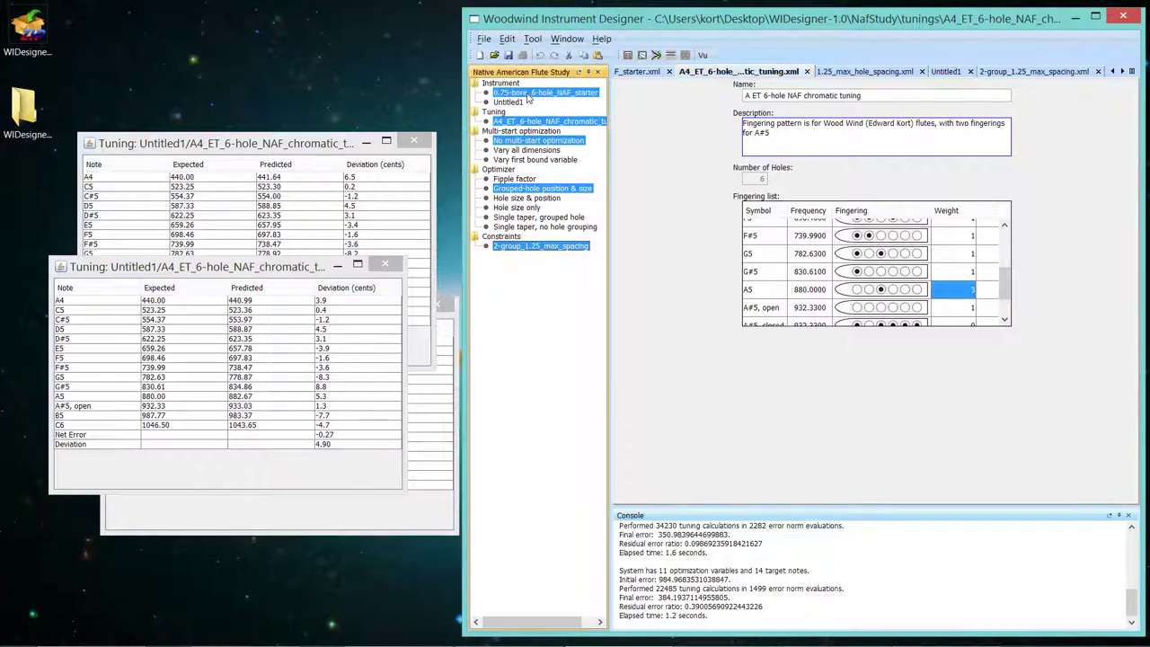
left_click(657, 56)
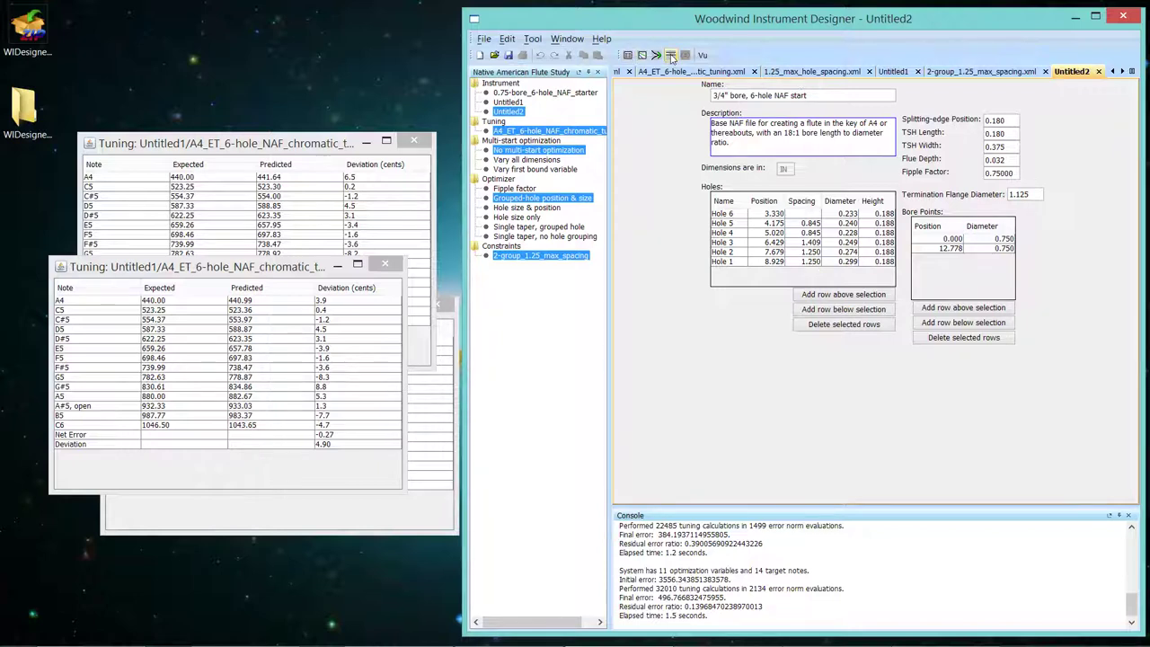
left_click(670, 55)
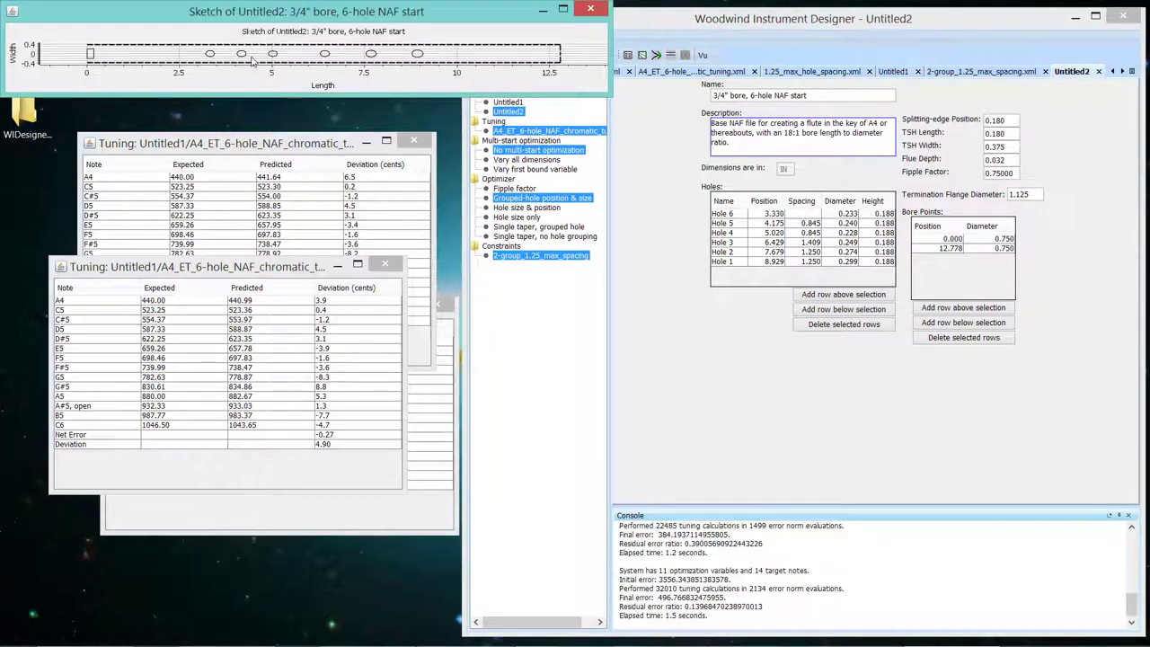
left_click(592, 10)
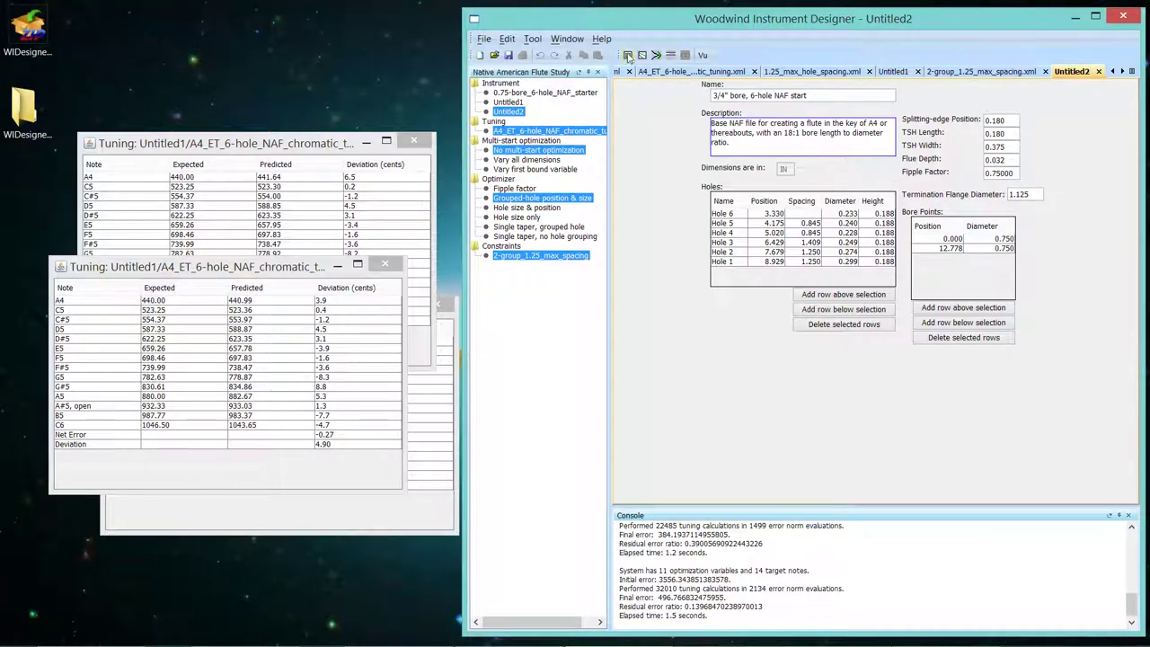
Step: Calculate the grouped-hole instrument's tuning and place its table beside the earlier tuning tables for comparison
left_click(628, 56)
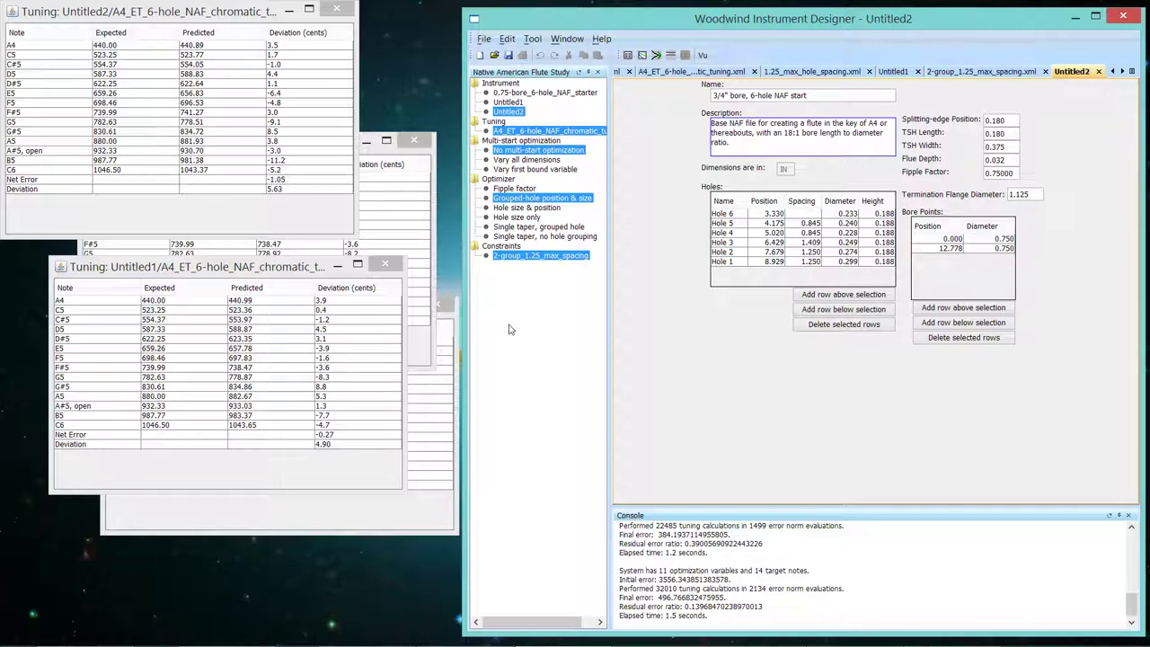
left_click(168, 13)
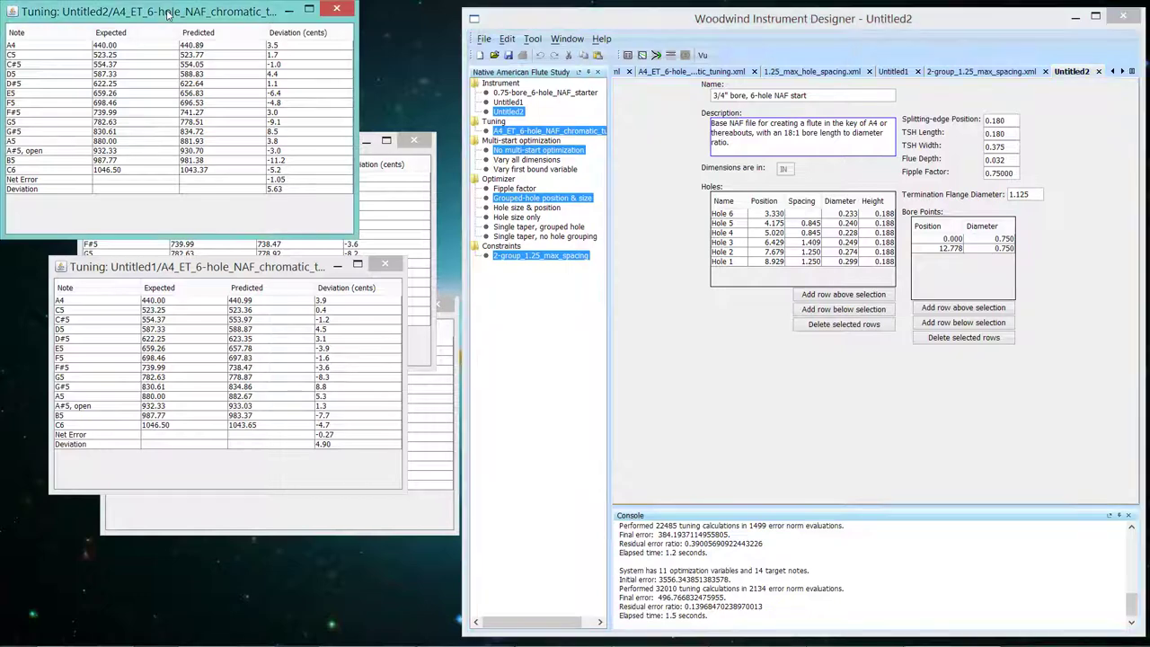
left_click_drag(167, 12, 269, 104)
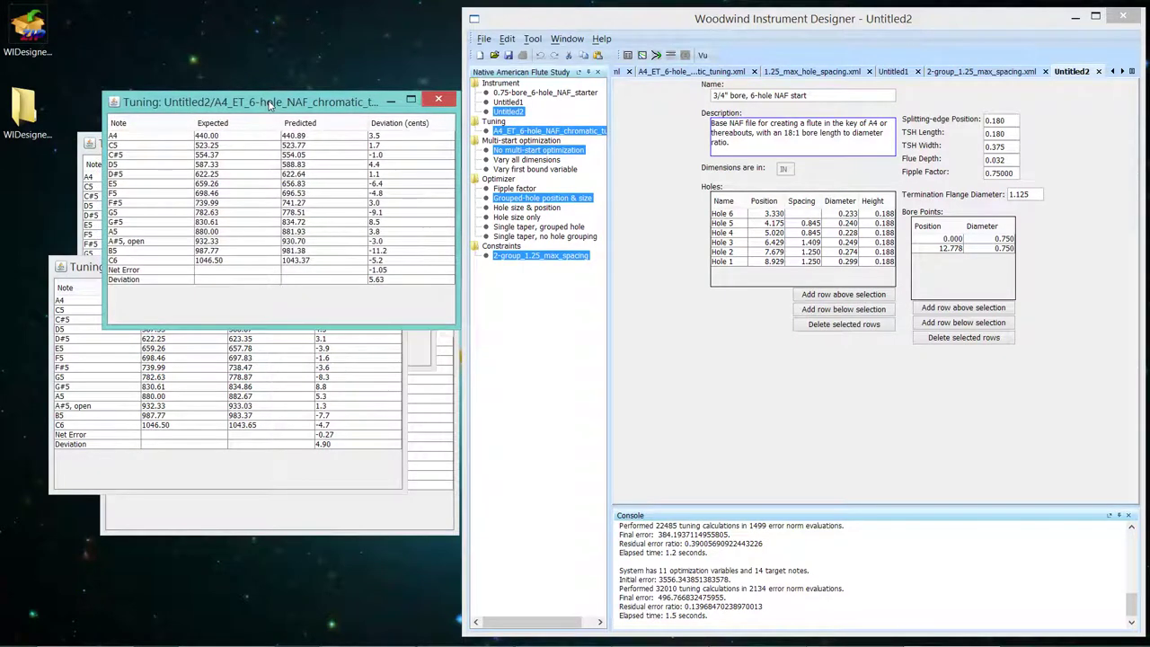